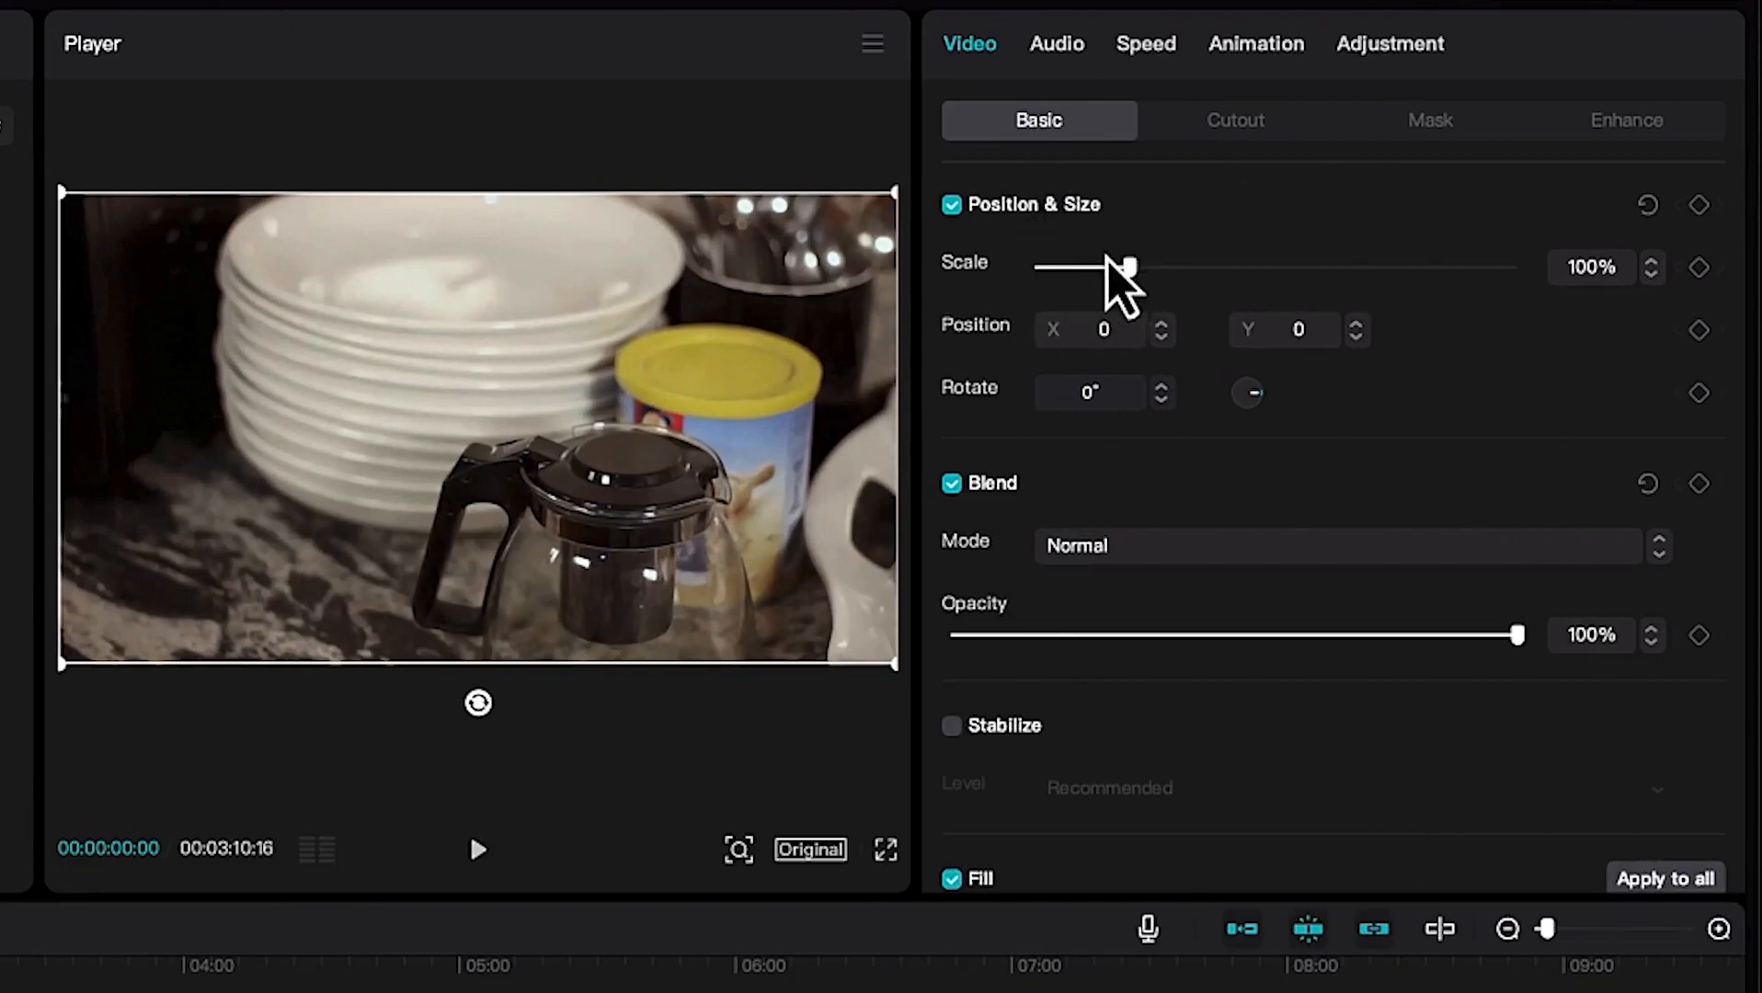
Scale the clip up to 106%.
mouse_move(1131, 268)
mouse_down()
mouse_move(1205, 269)
mouse_move(1095, 269)
mouse_move(1139, 268)
mouse_up()
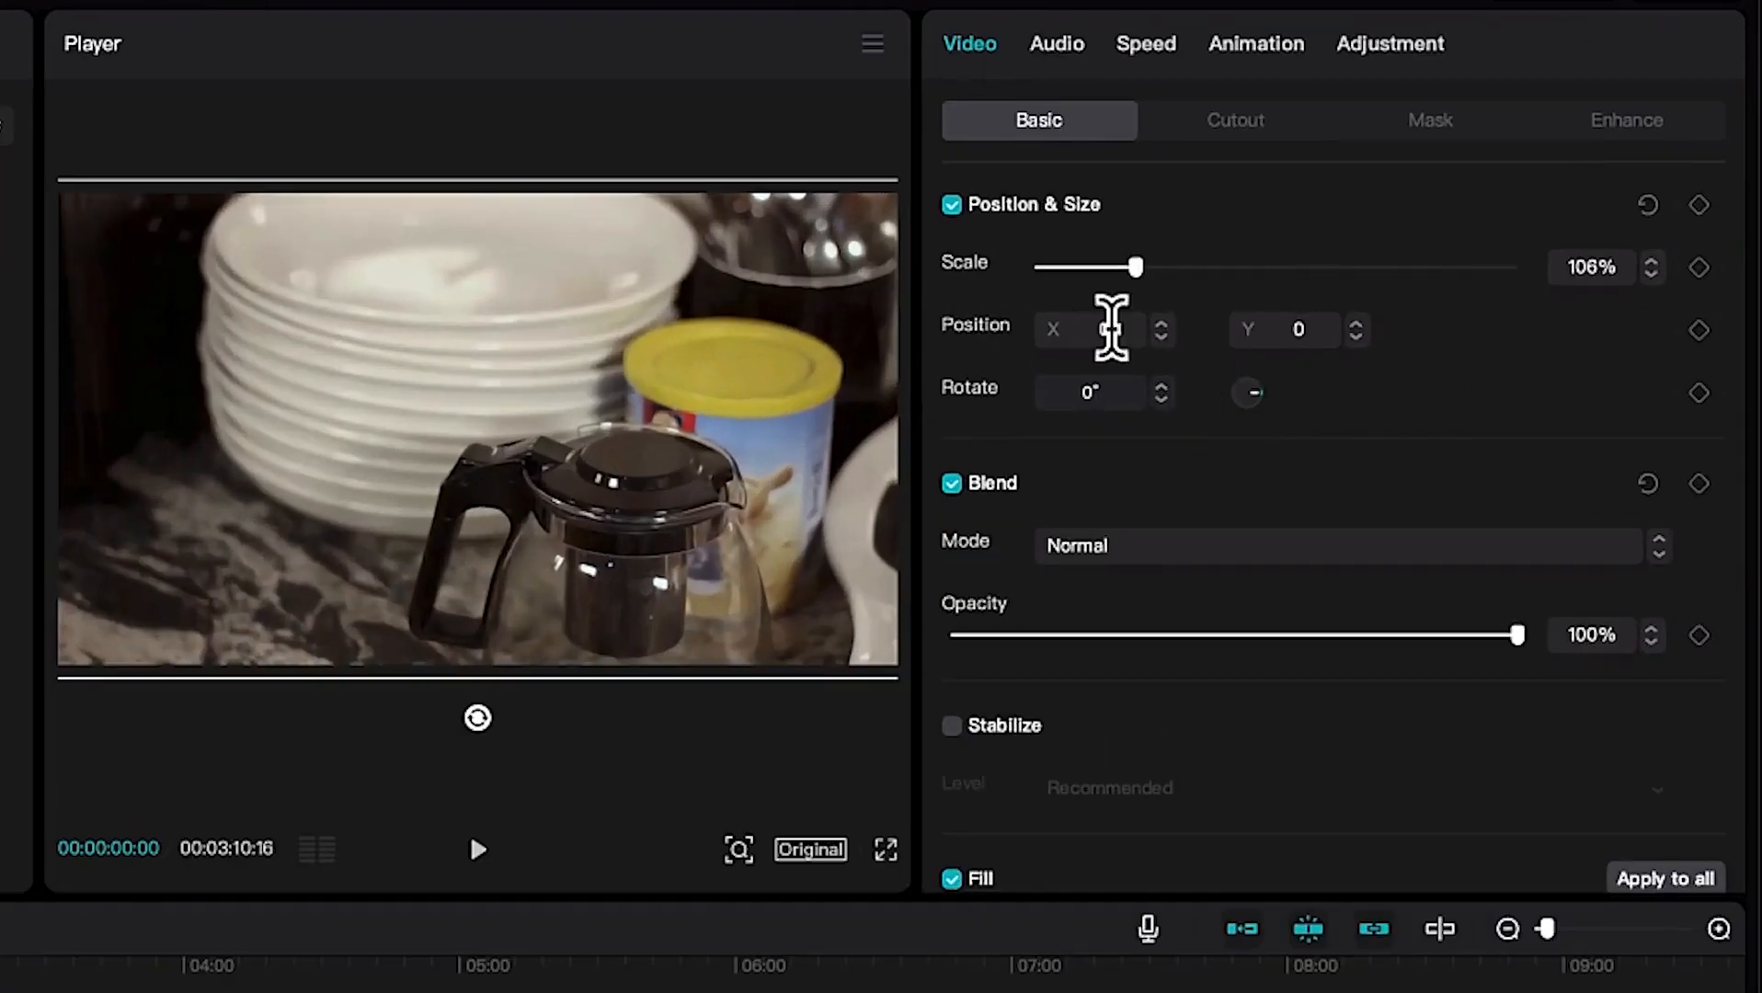
Try rotating the clip to 15° and to 9°, and undo the rotation.
click(1161, 387)
triple_click(1161, 387)
triple_click(1161, 387)
triple_click(1161, 387)
double_click(1161, 387)
double_click(1161, 387)
click(1161, 387)
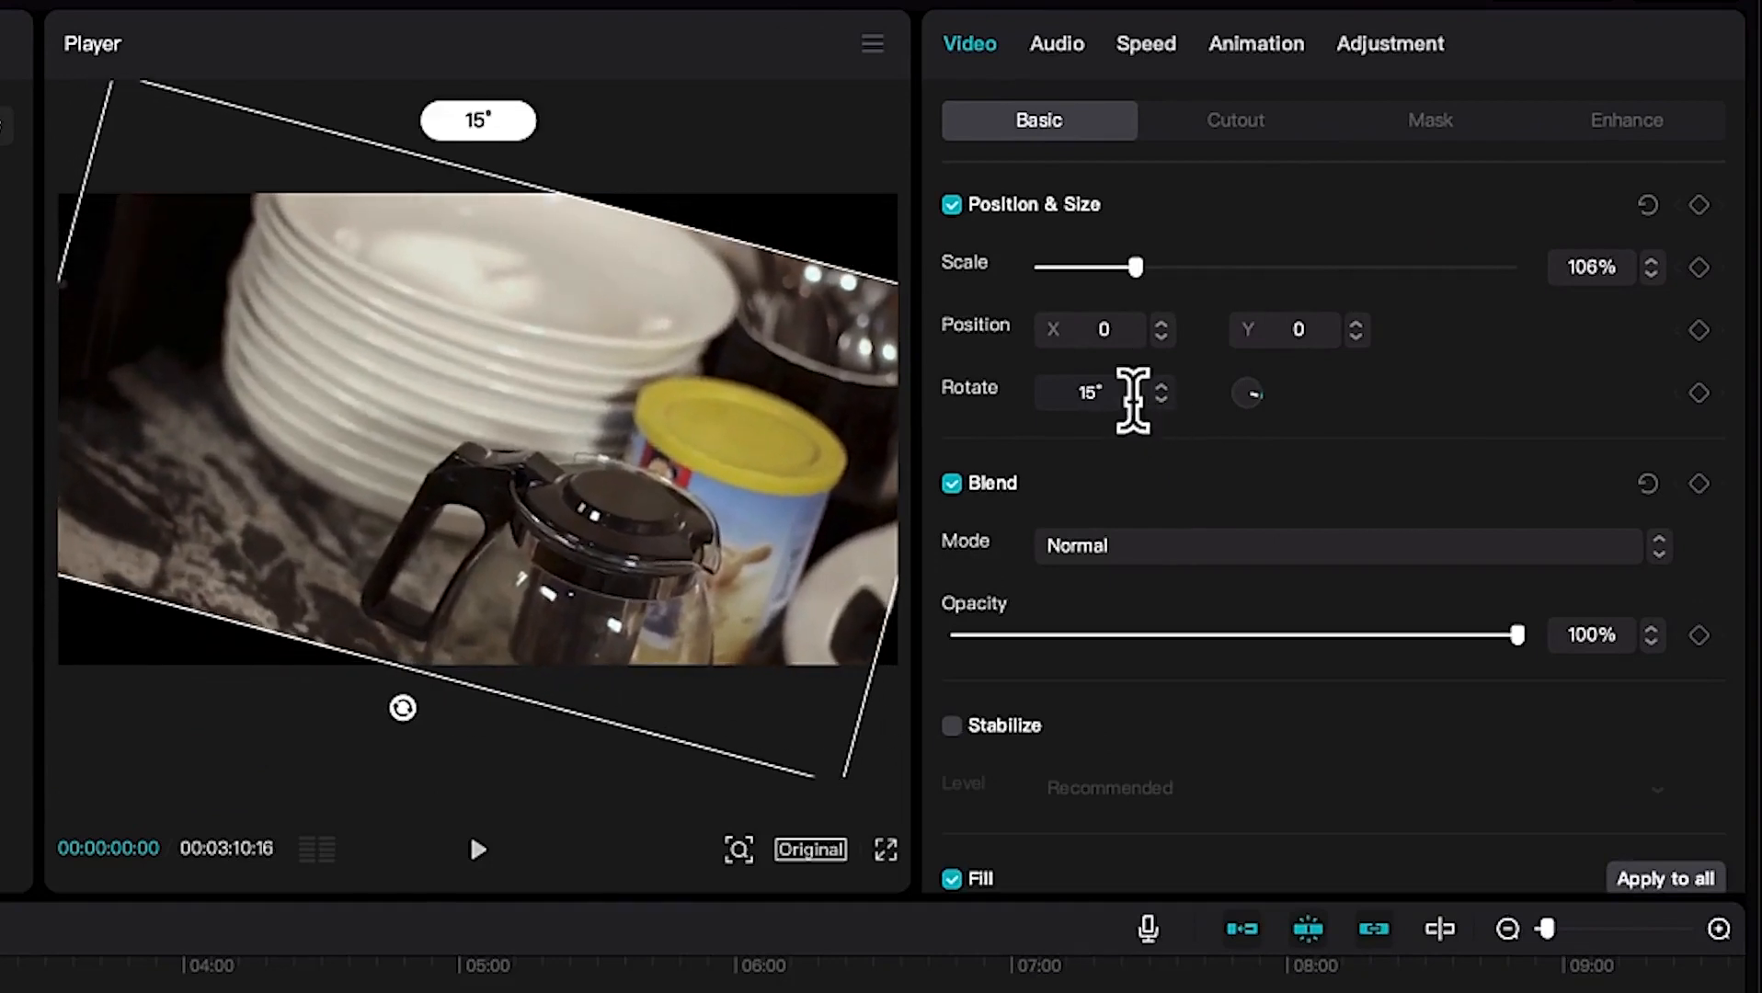
double_click(1082, 396)
text(9)
key(Return)
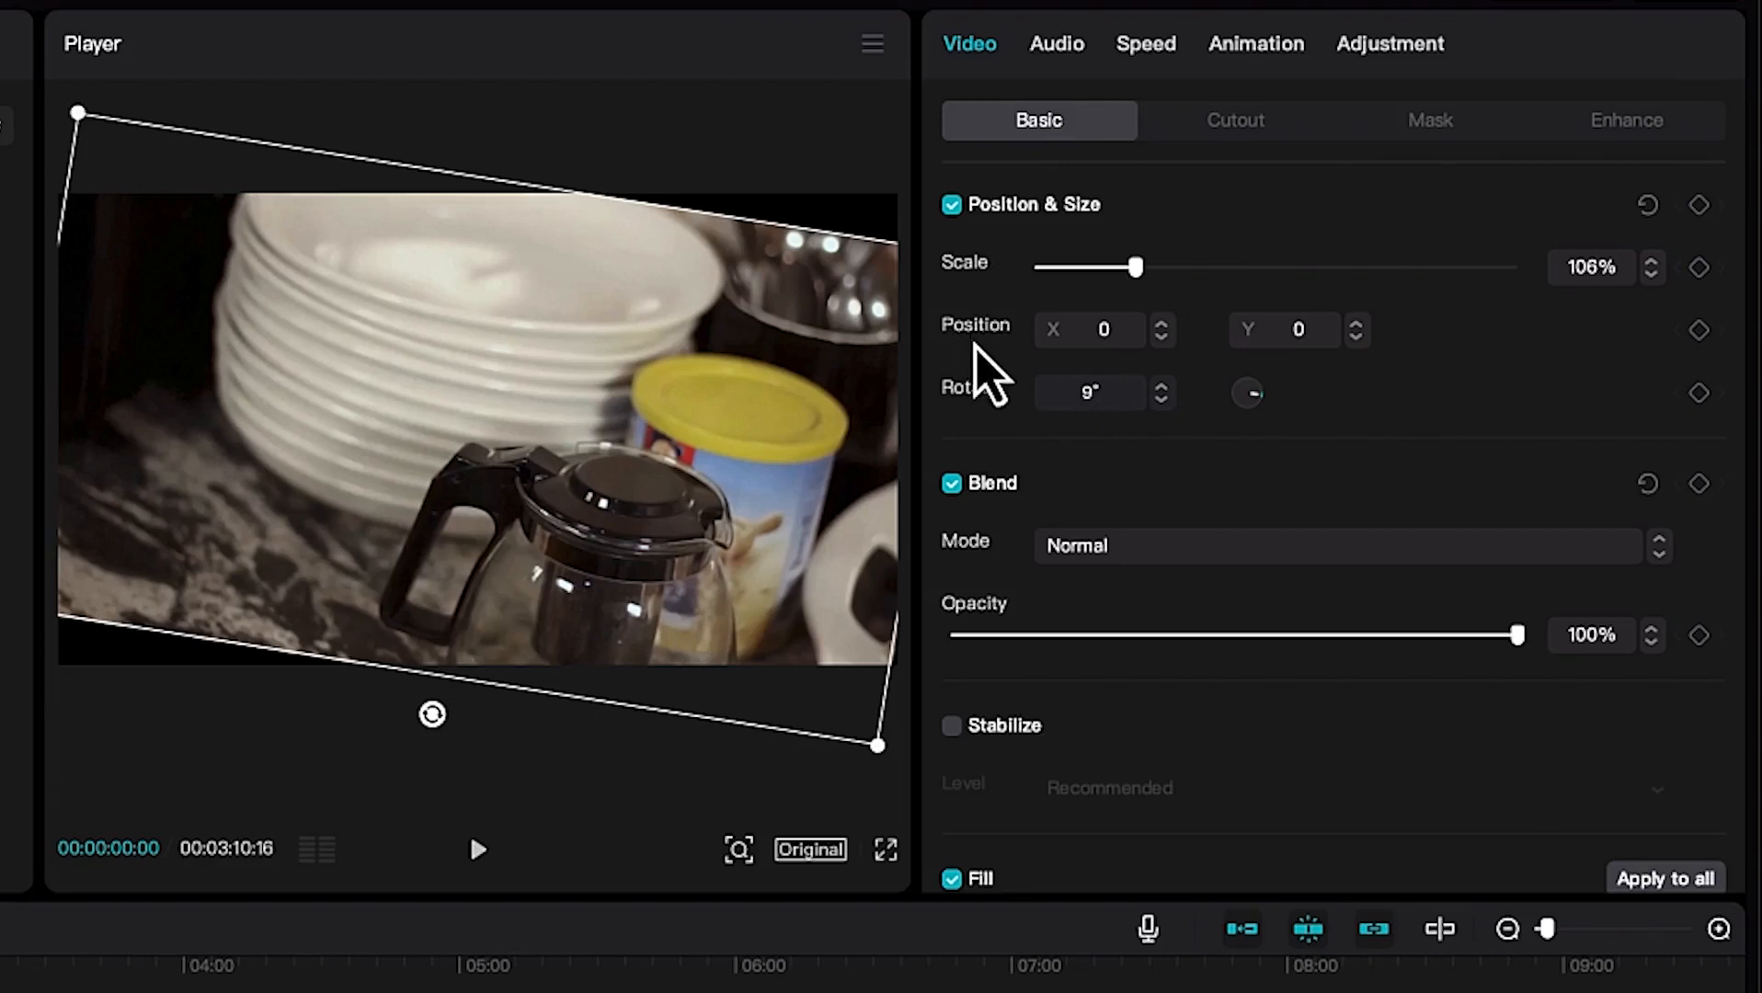
key(super+z)
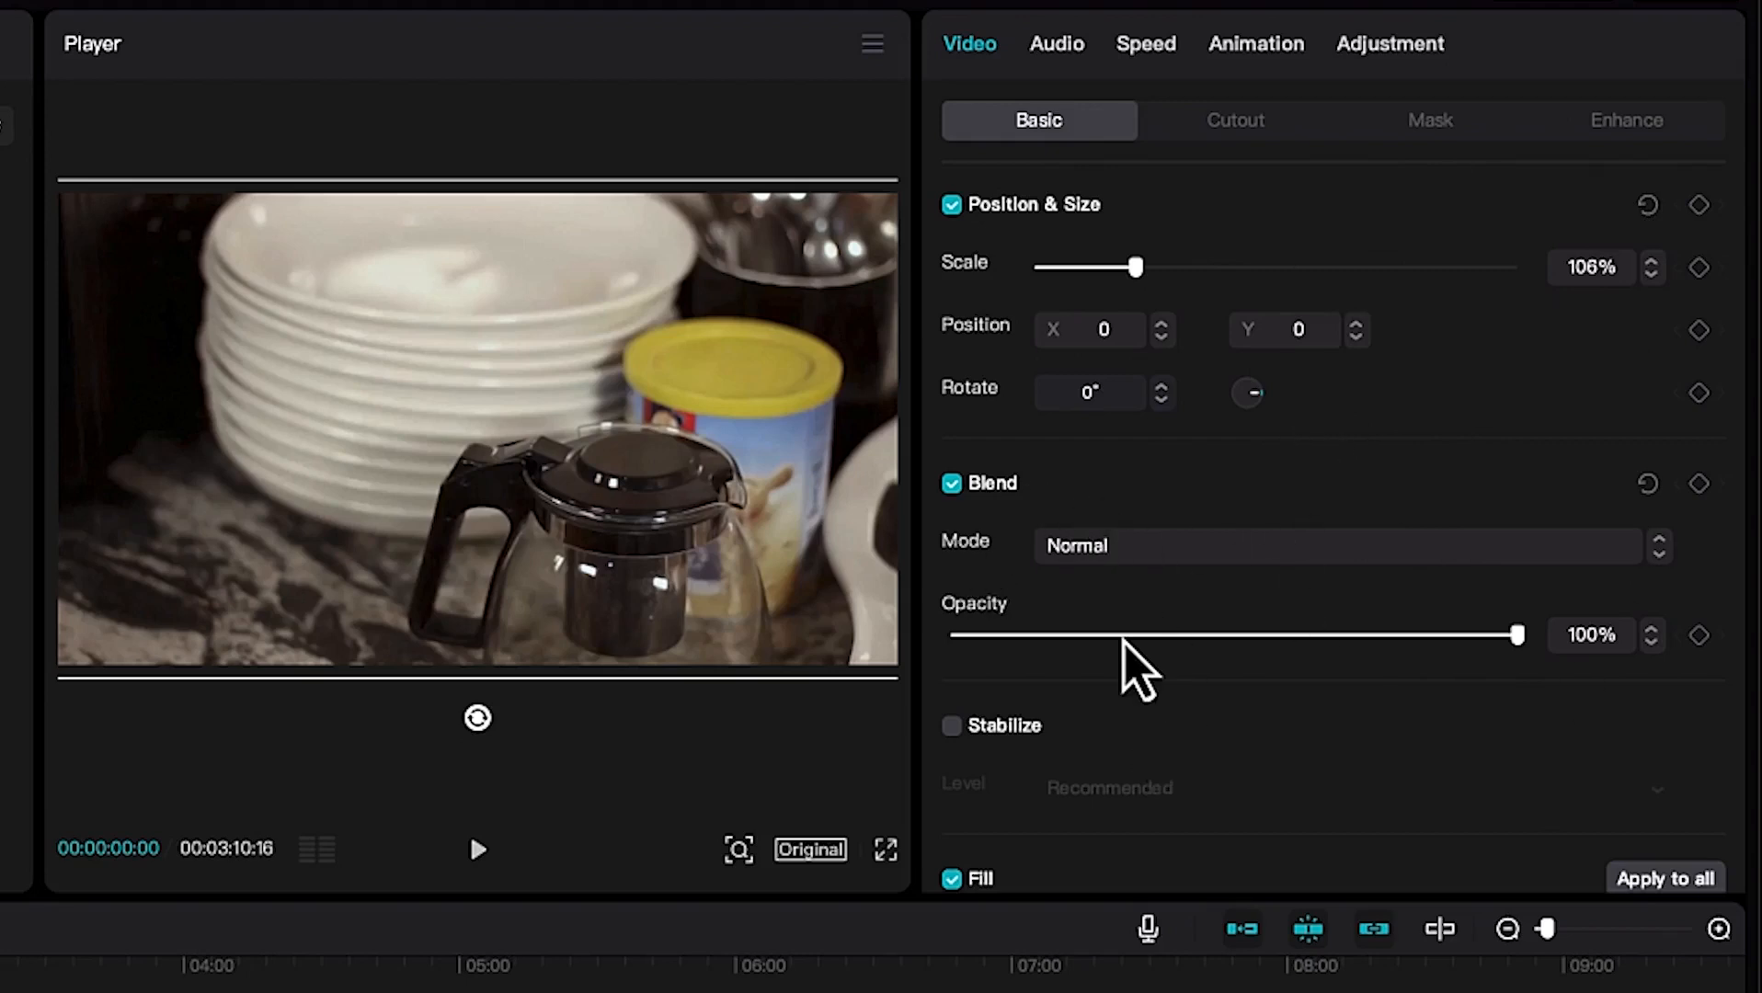
scroll(1137, 664, down, 1)
drag(1517, 575, 1580, 584)
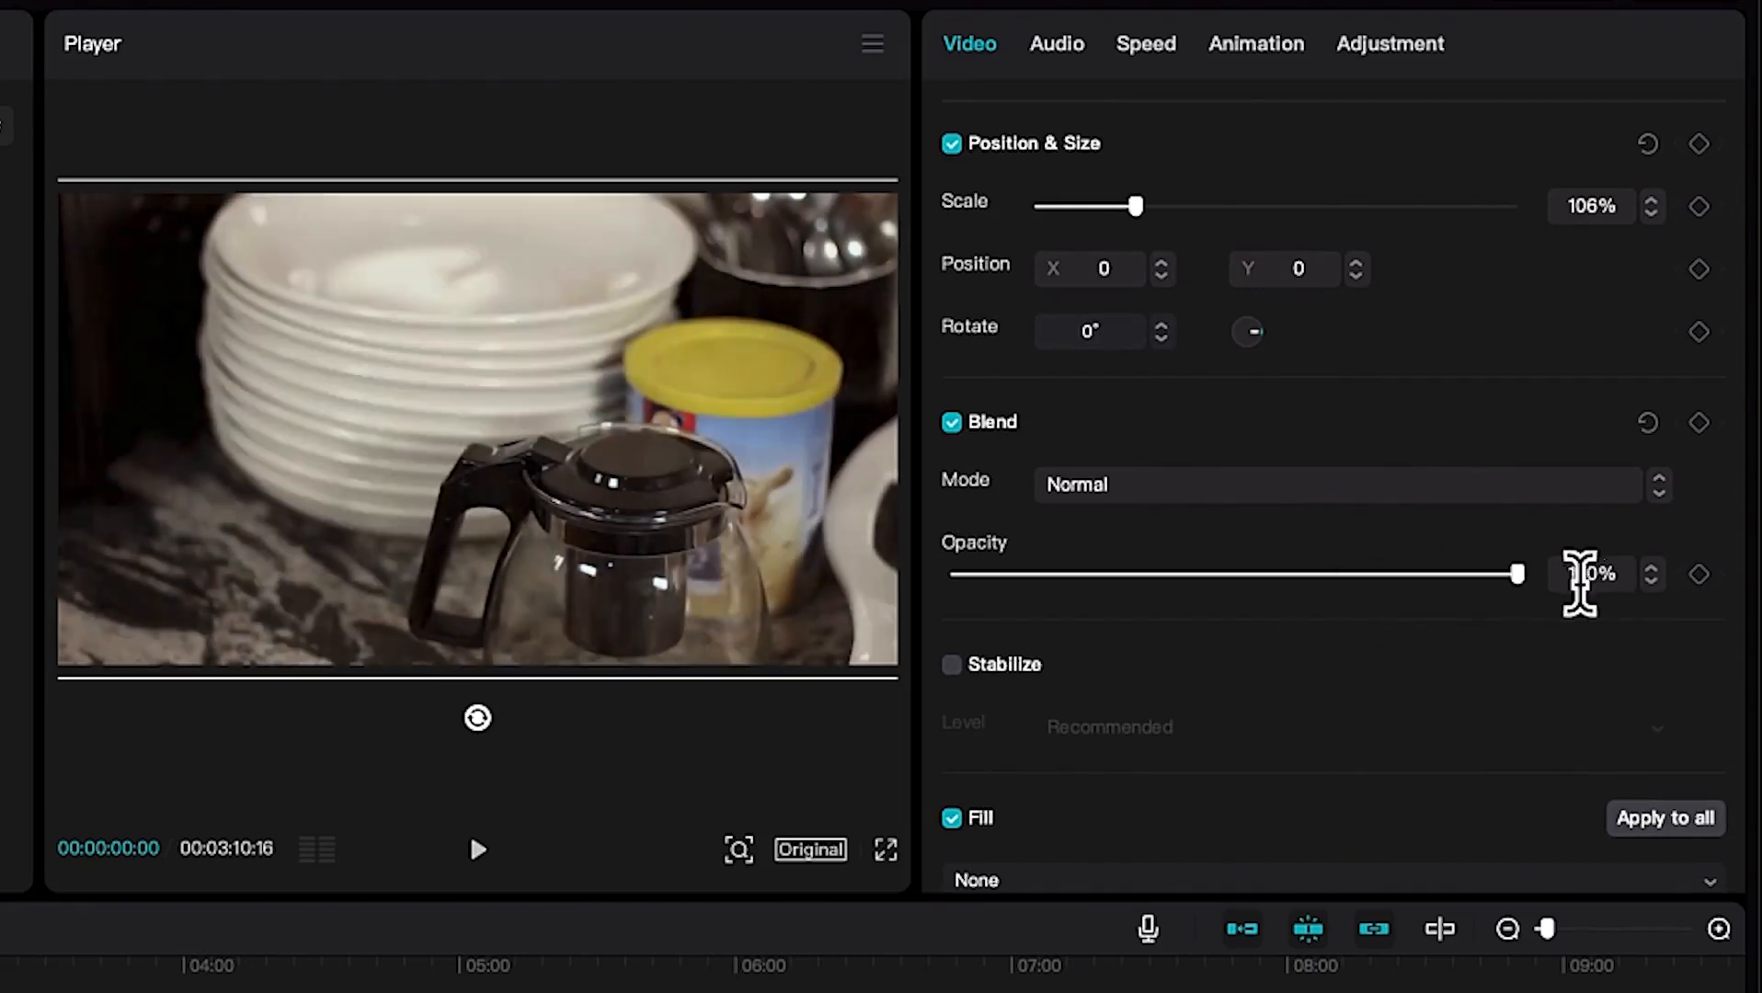
scroll(1404, 617, down, 1)
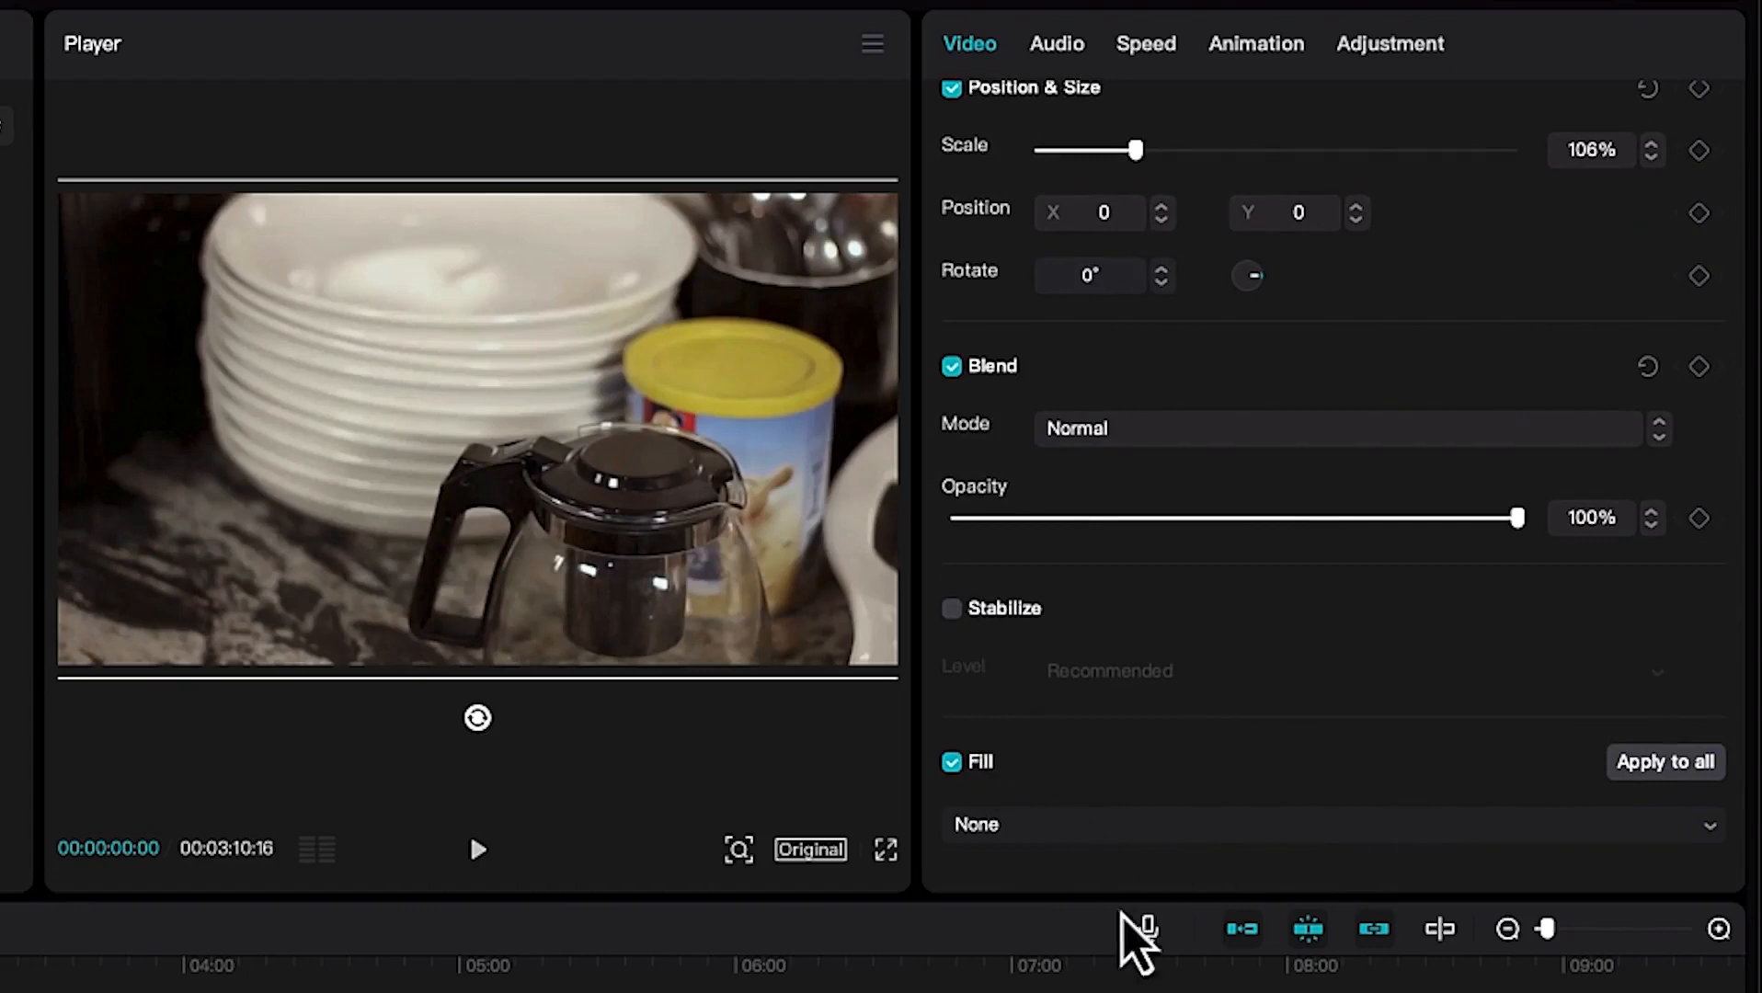
scroll(1181, 551, up, 2)
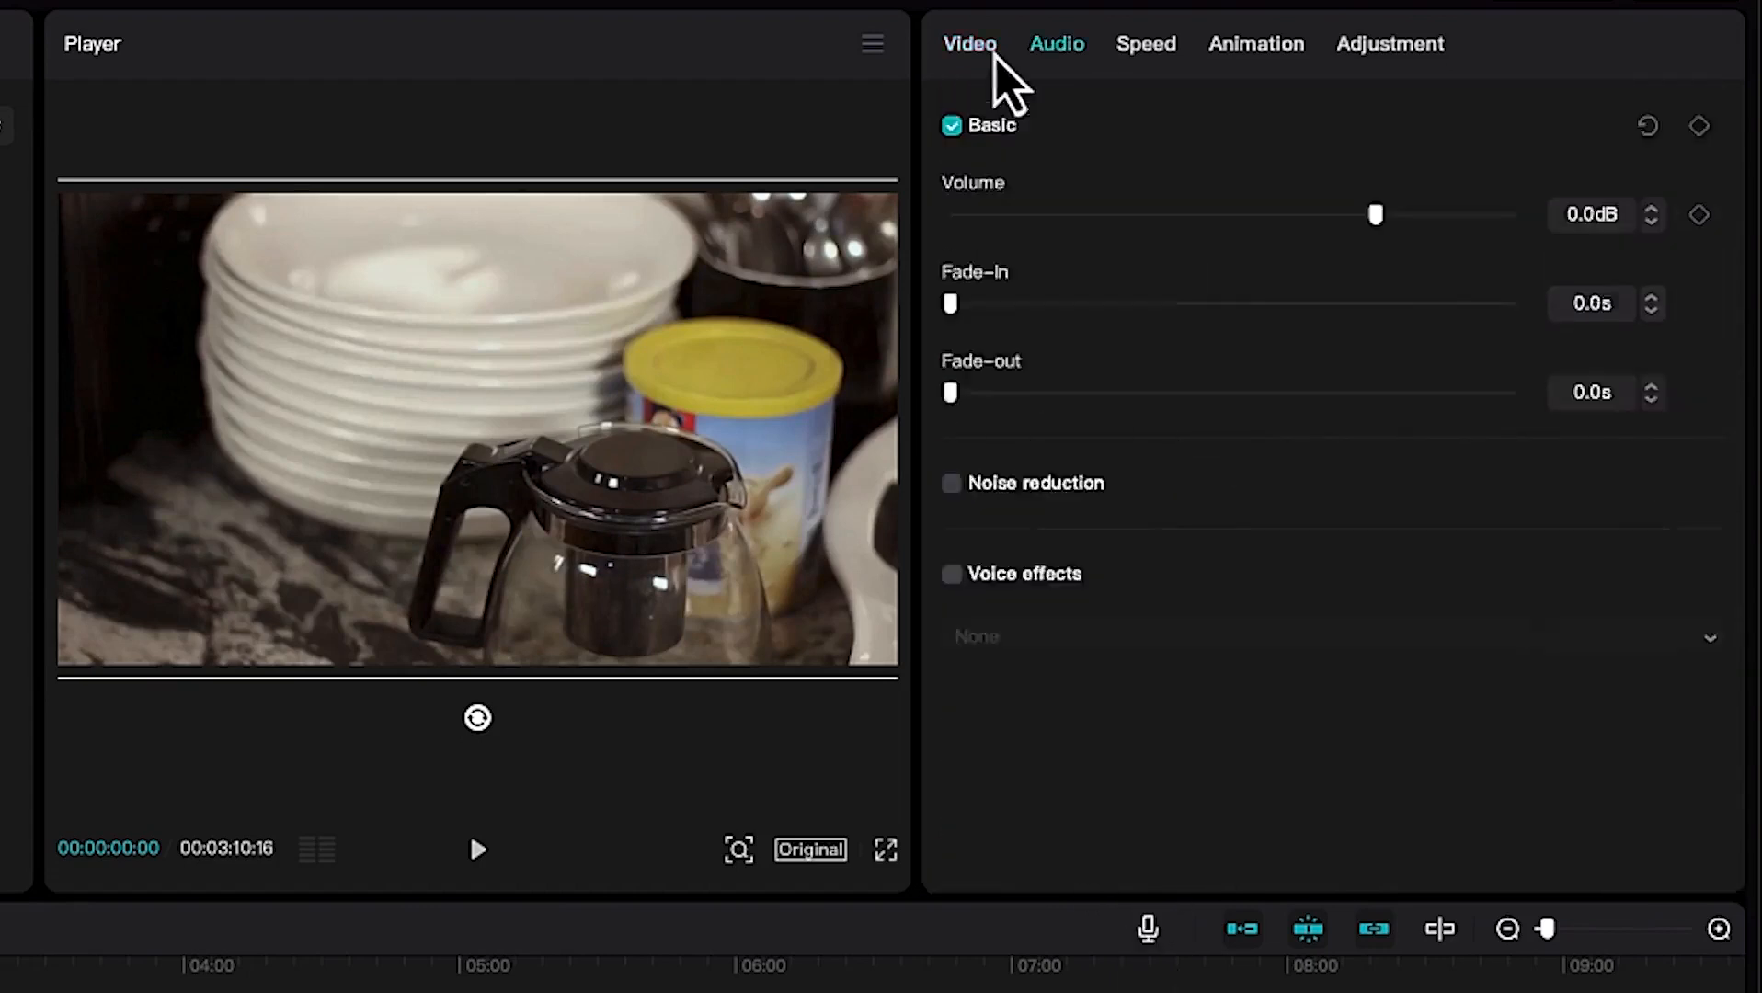
Lower the clip's audio volume to -10.1 dB and return it to 0.0 dB.
click(1058, 51)
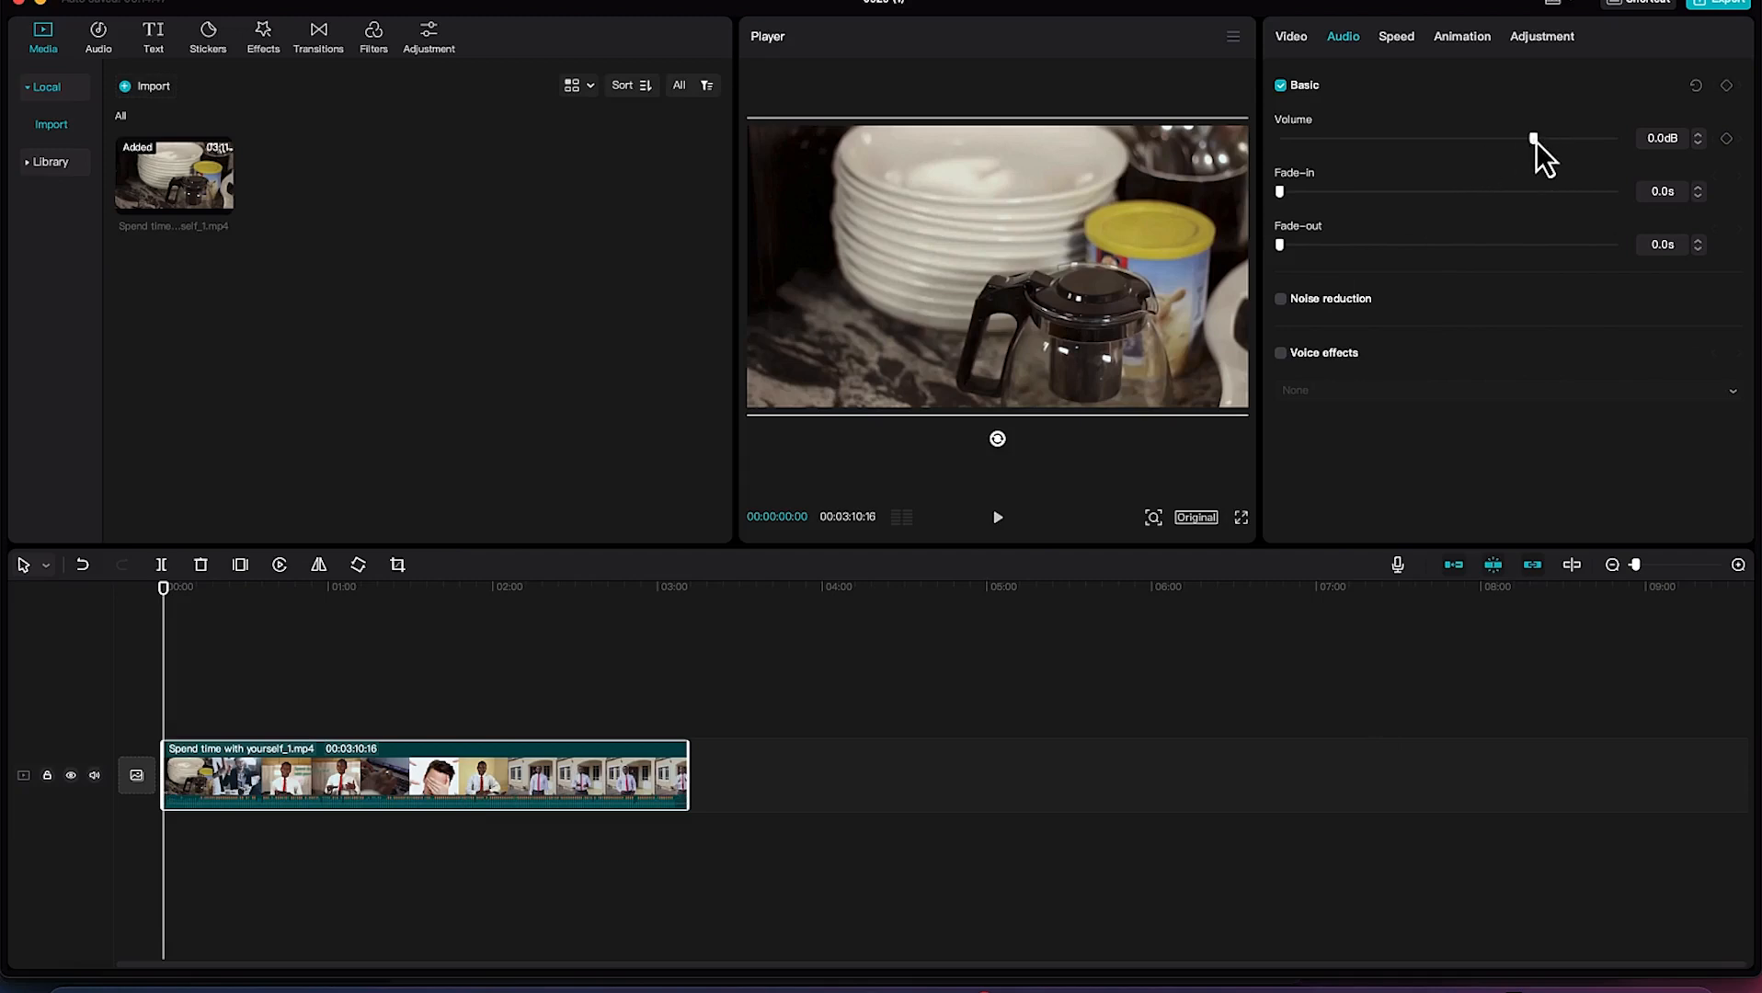
drag(1534, 140, 1491, 147)
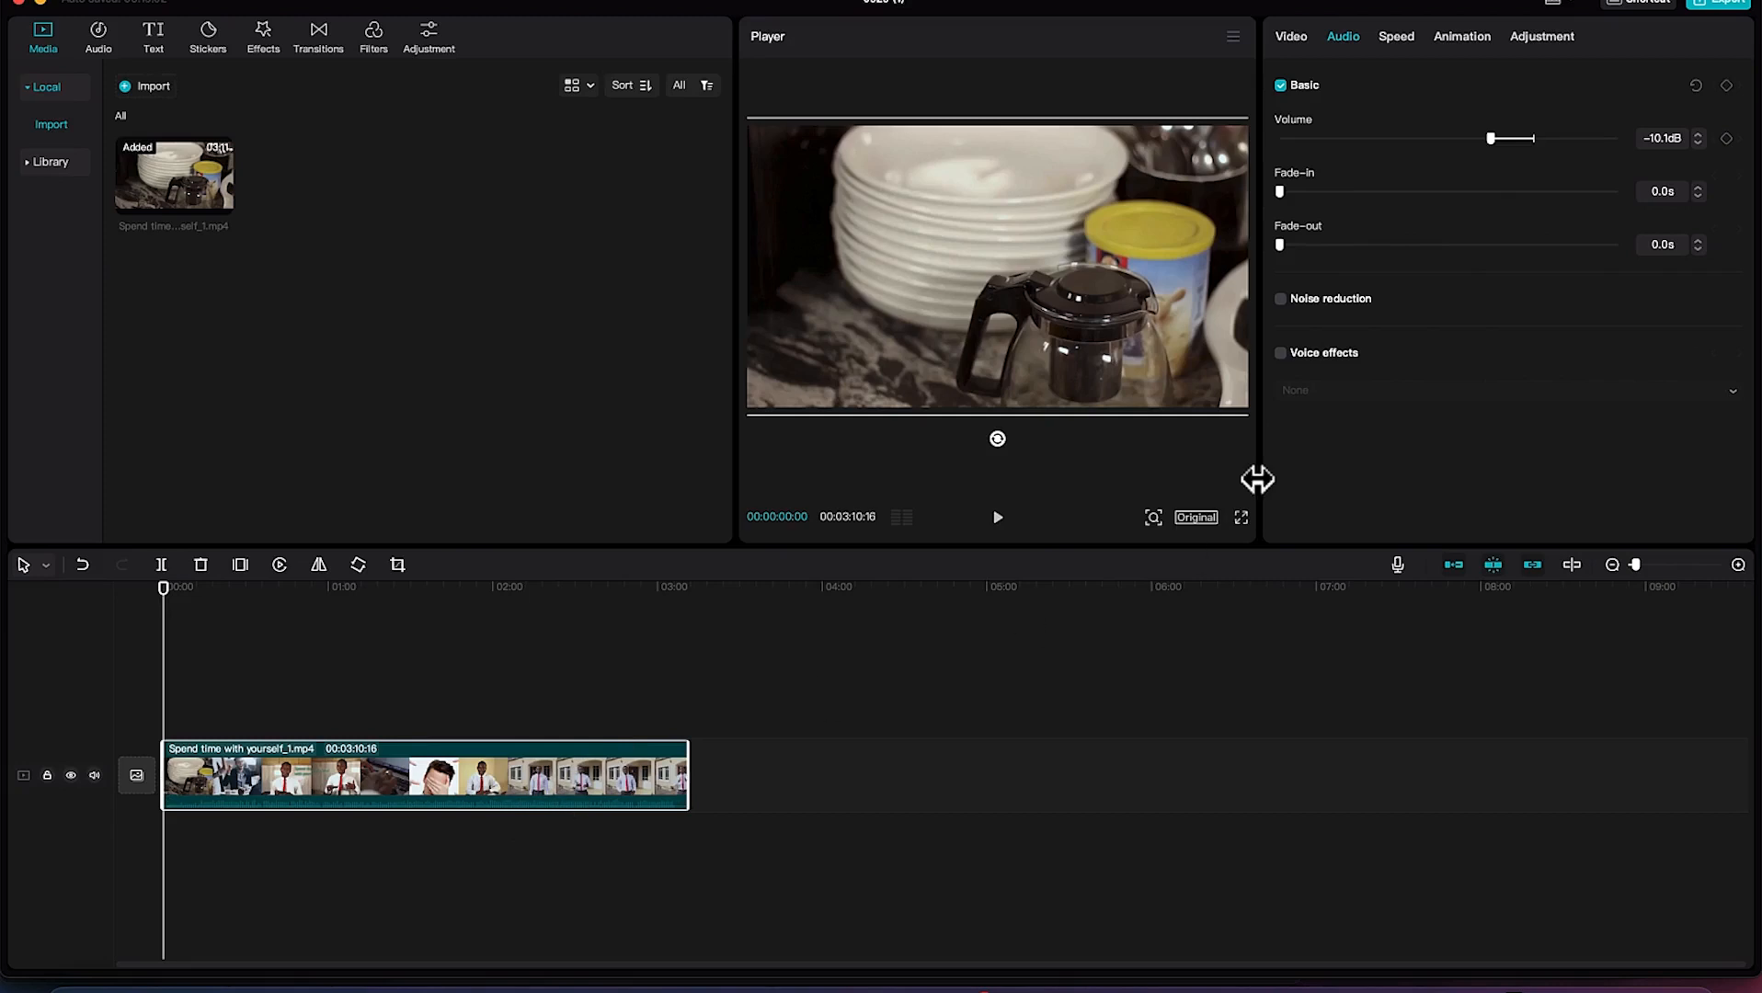
drag(1496, 144, 1539, 146)
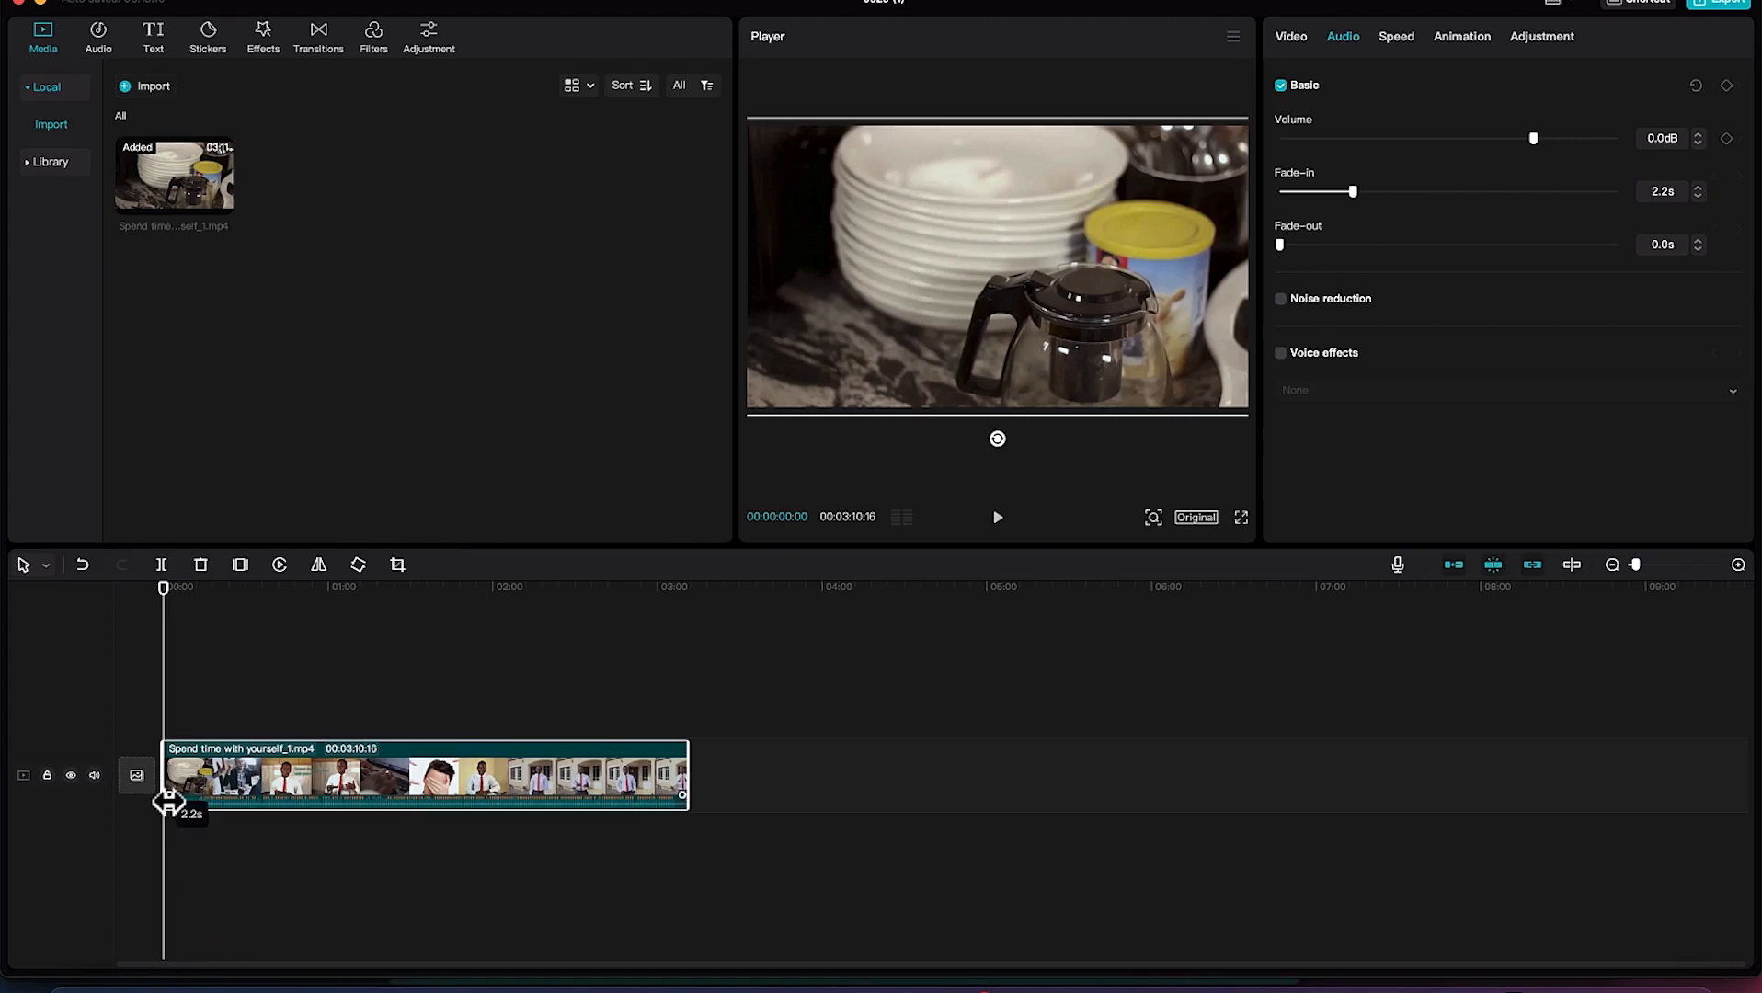
Extend both the audio fade-in and the fade-out of the timeline clip to 10.0 s.
drag(168, 802, 196, 810)
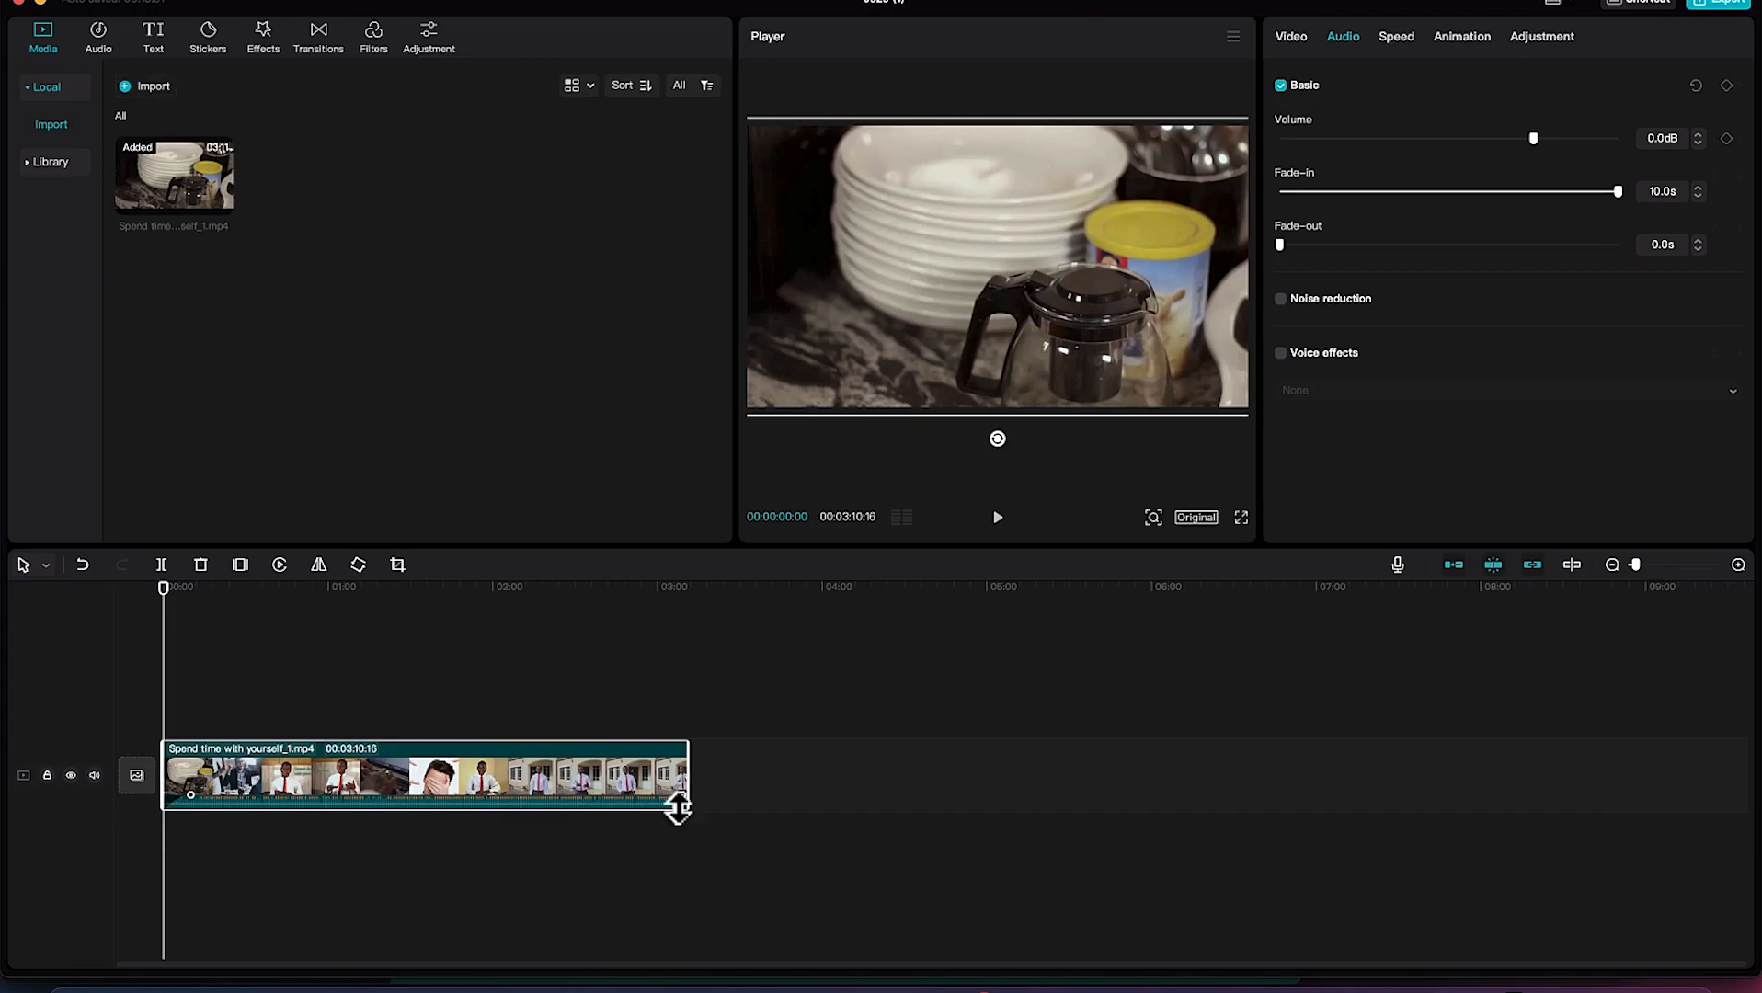
drag(679, 802, 637, 810)
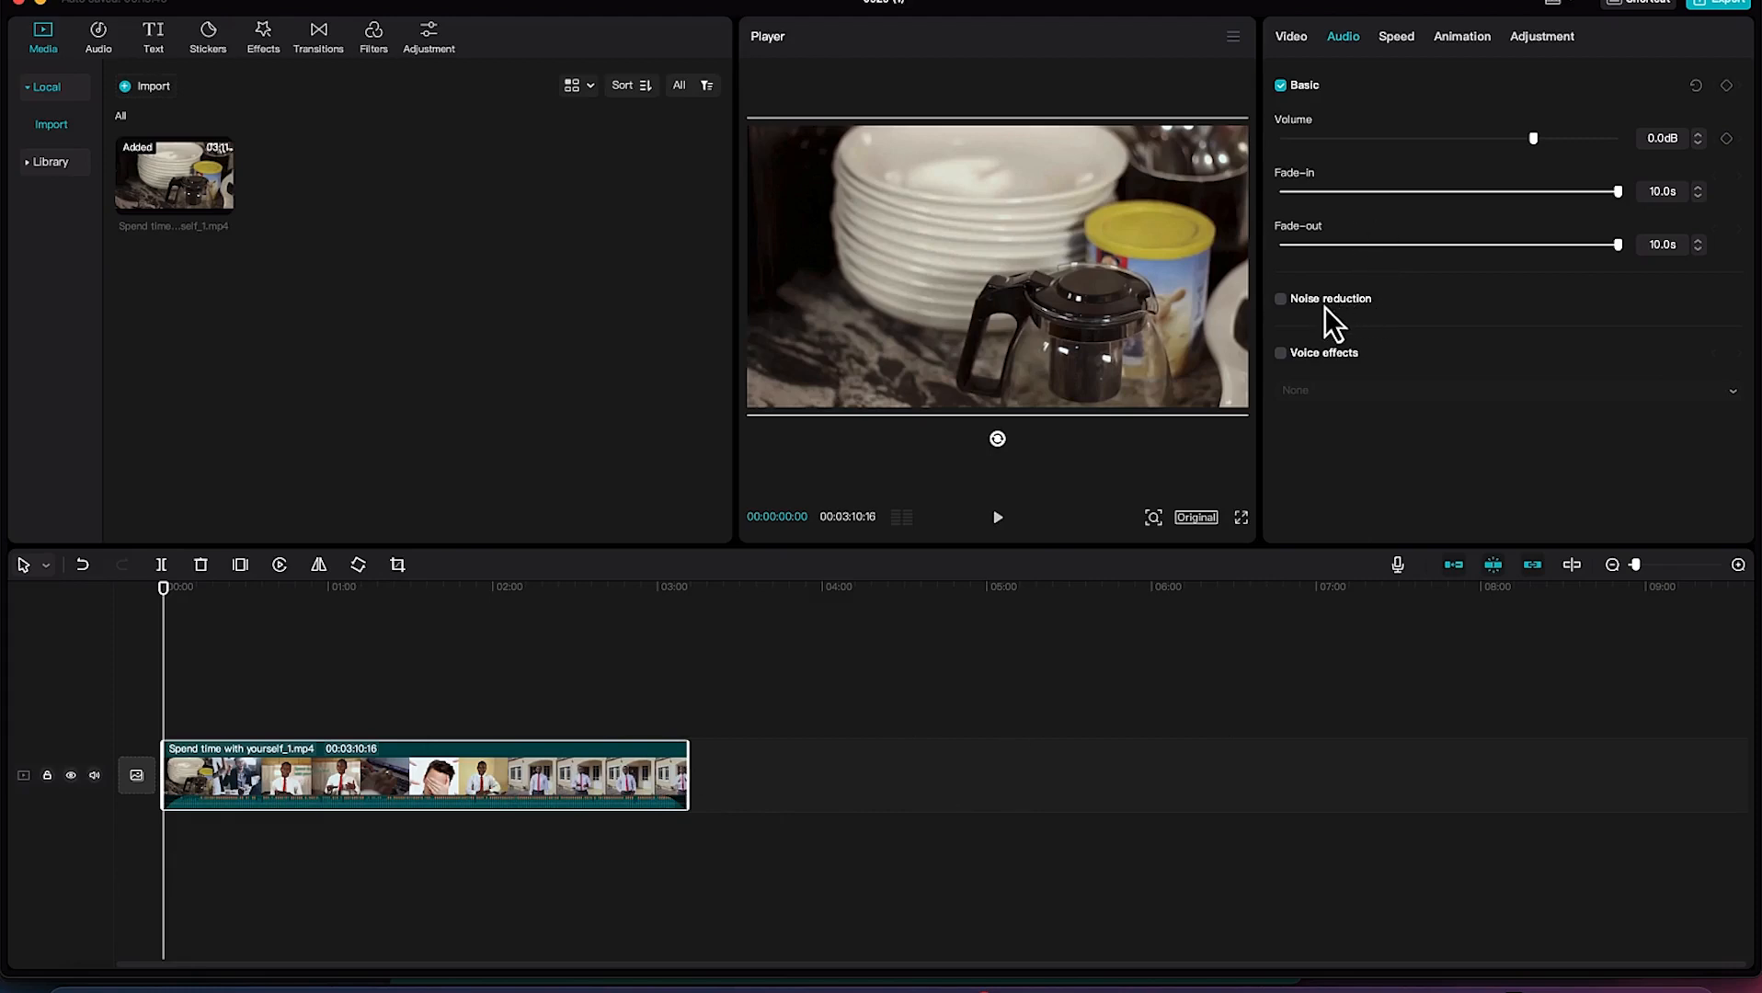
Enable noise reduction and voice effects for the clip, keeping the voice effect at None.
click(1281, 299)
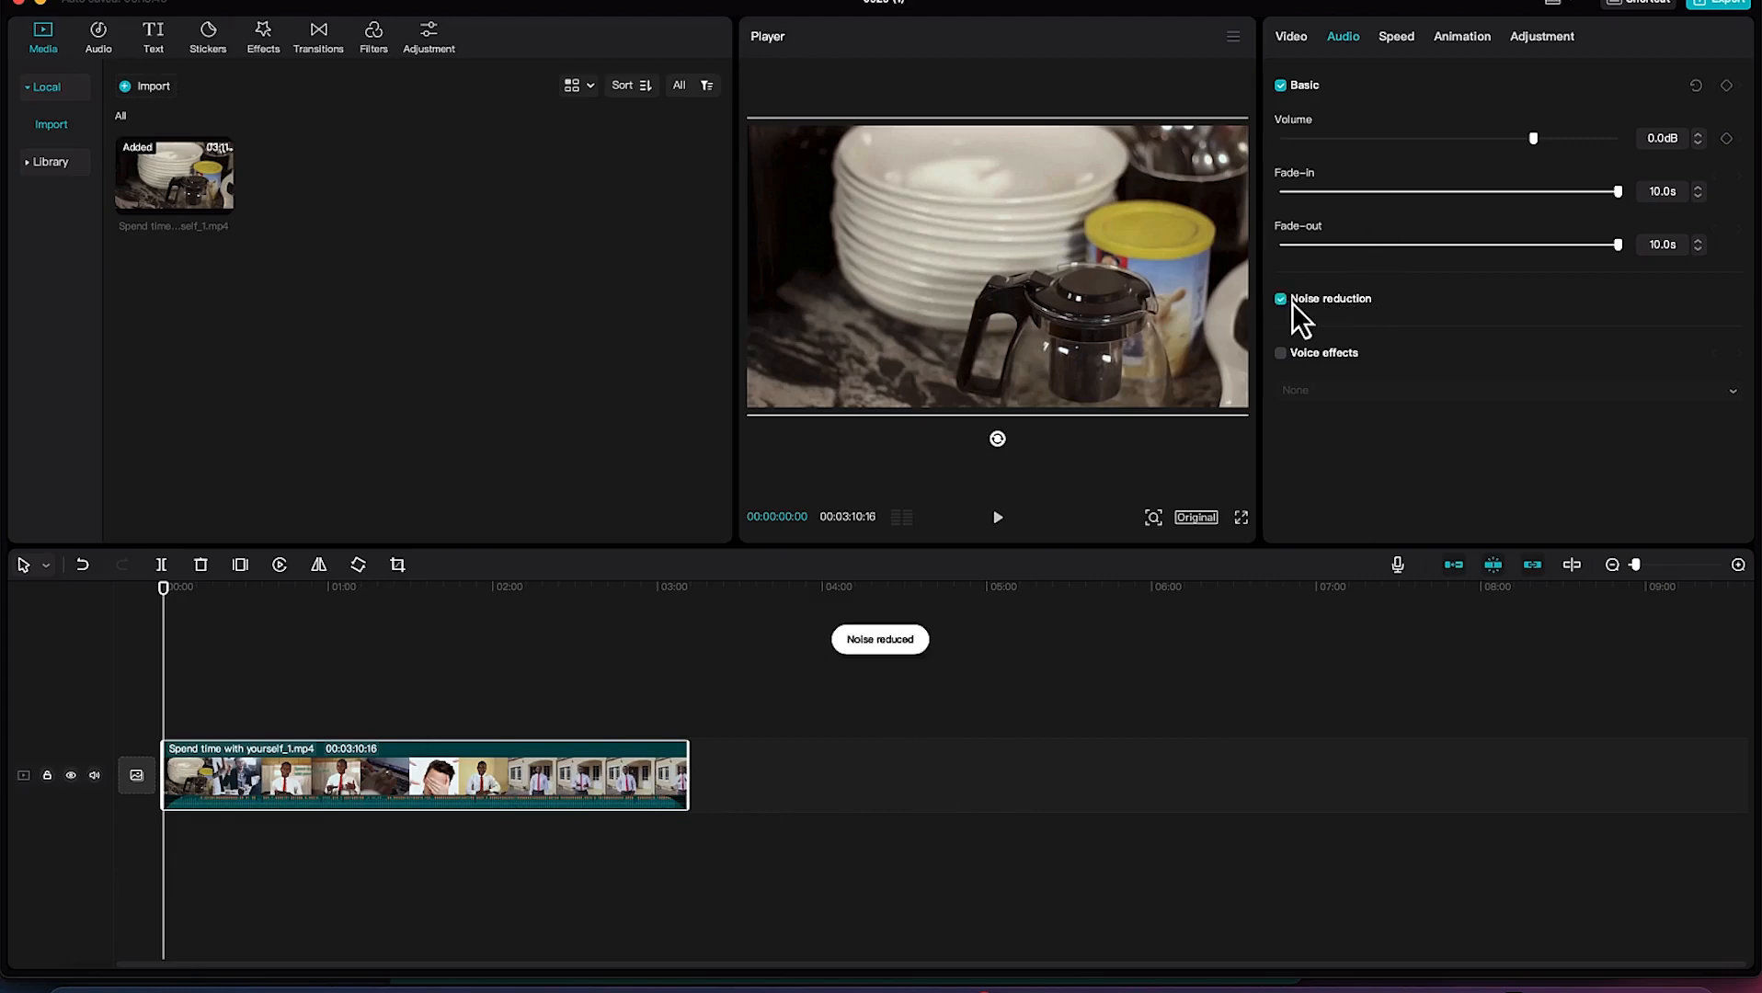
click(1281, 354)
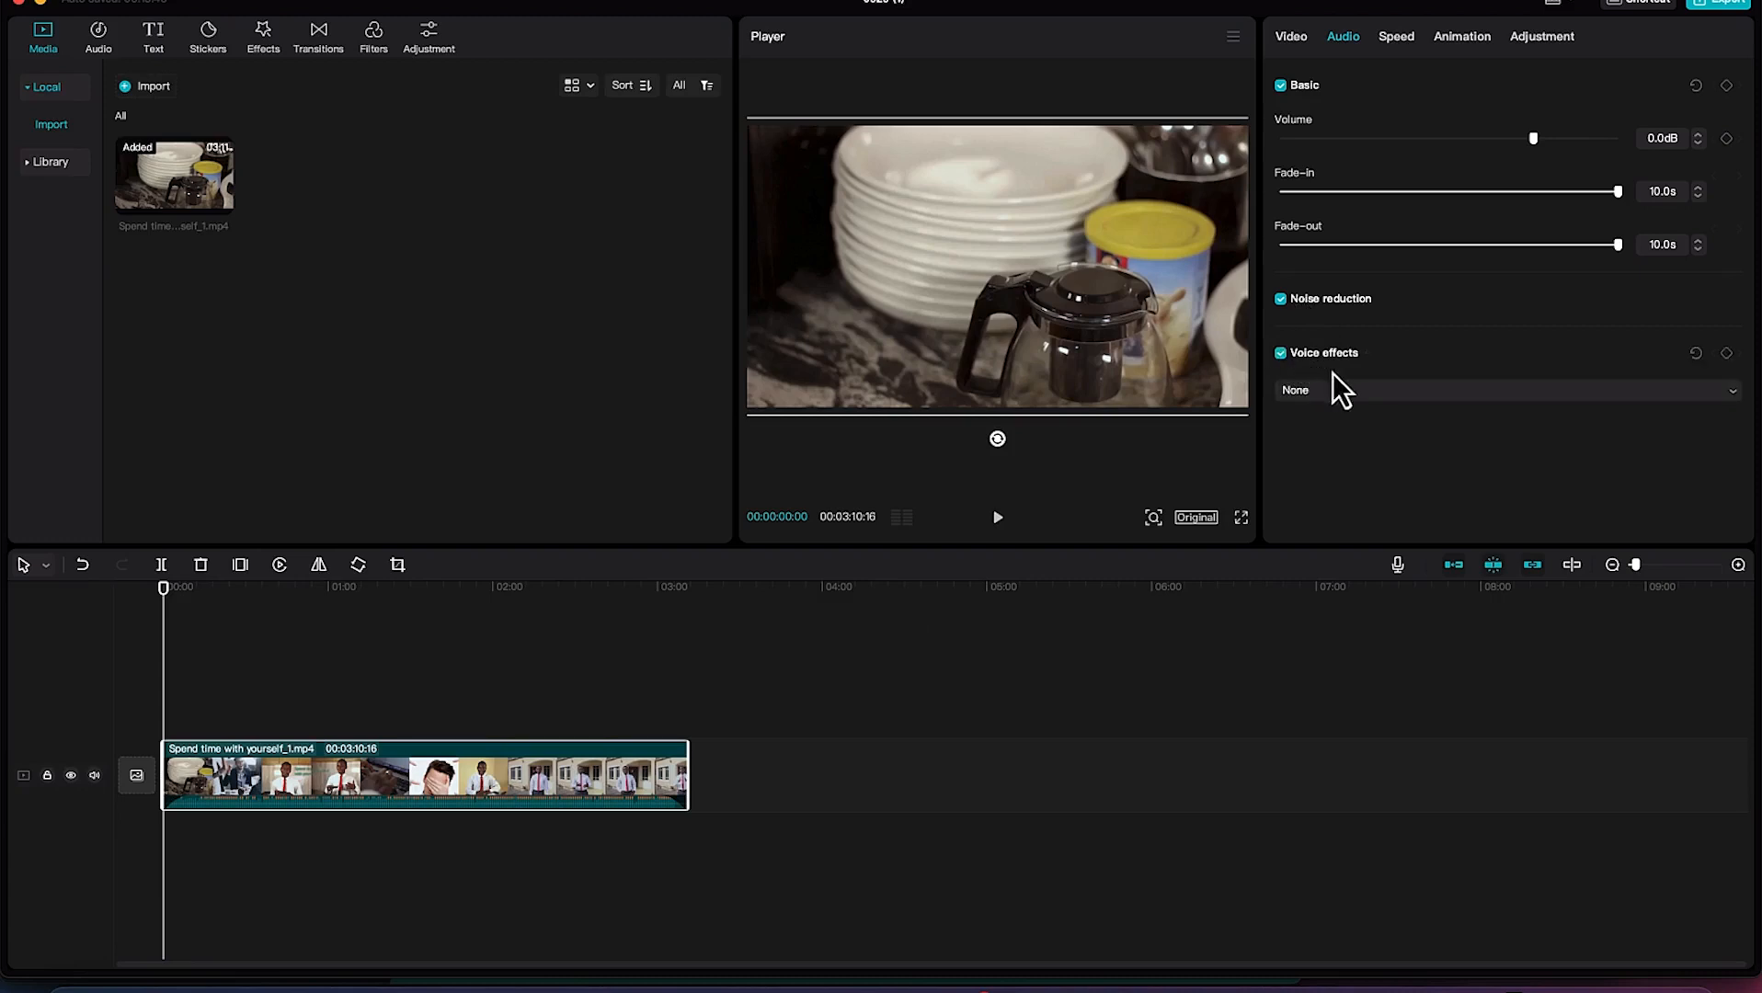
click(1370, 391)
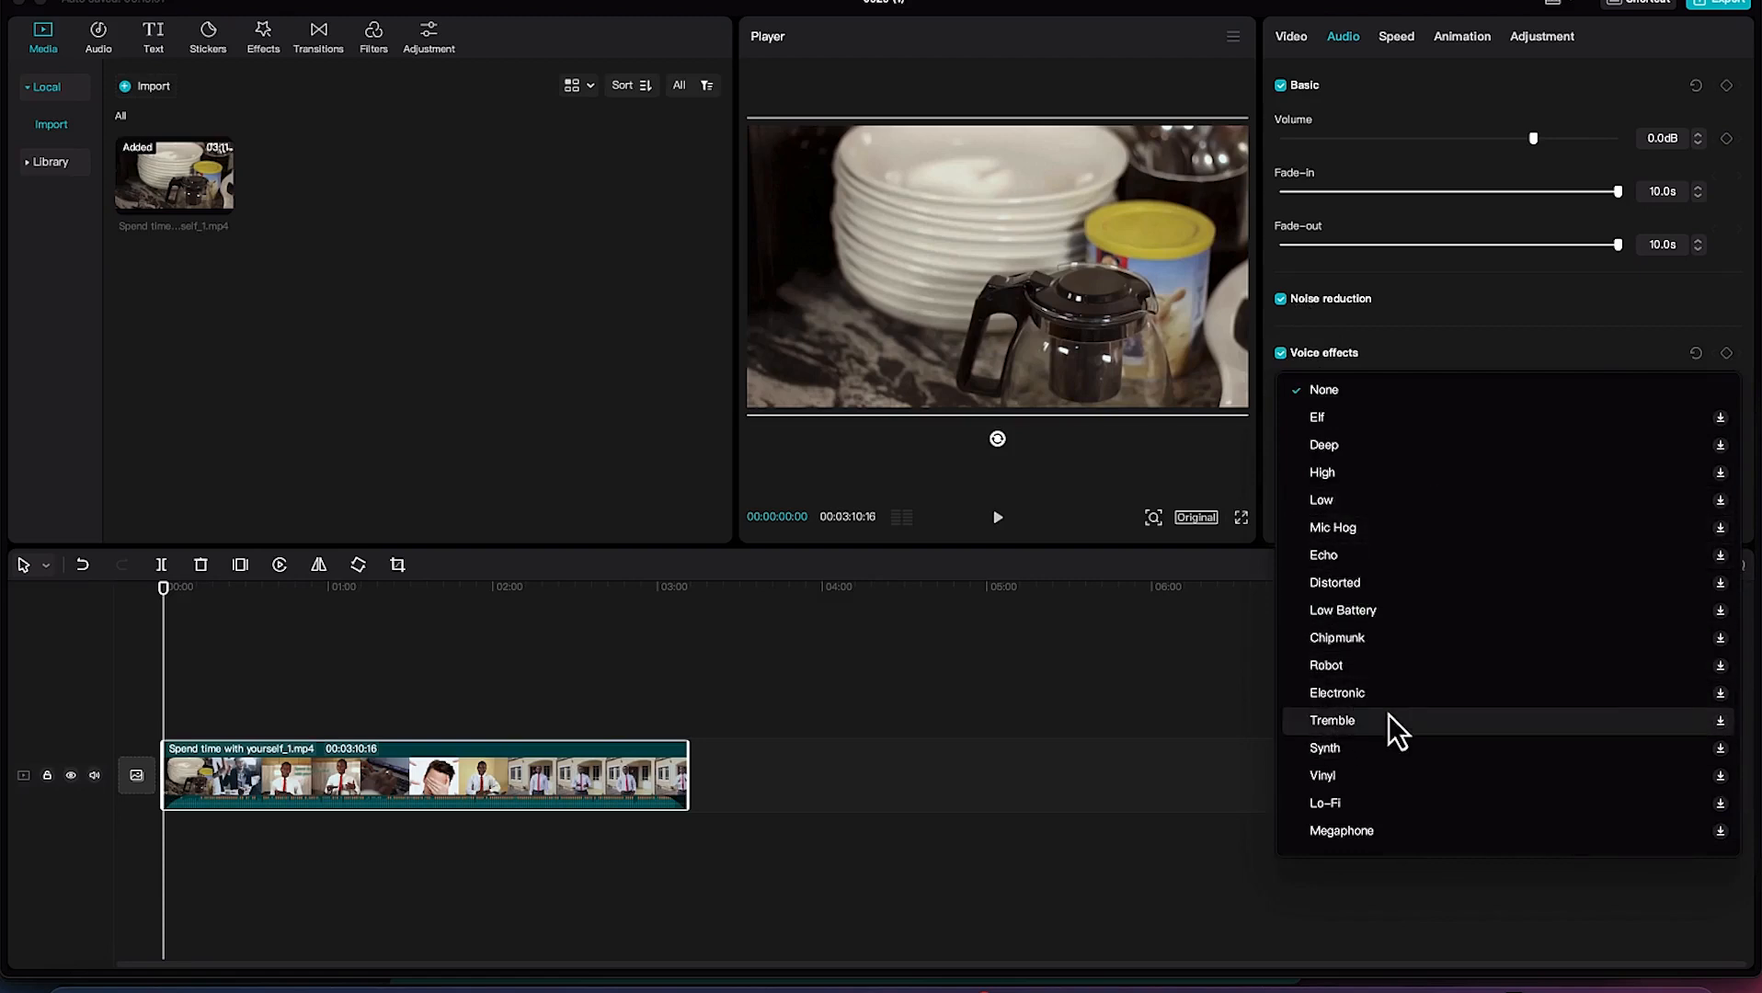
click(1082, 717)
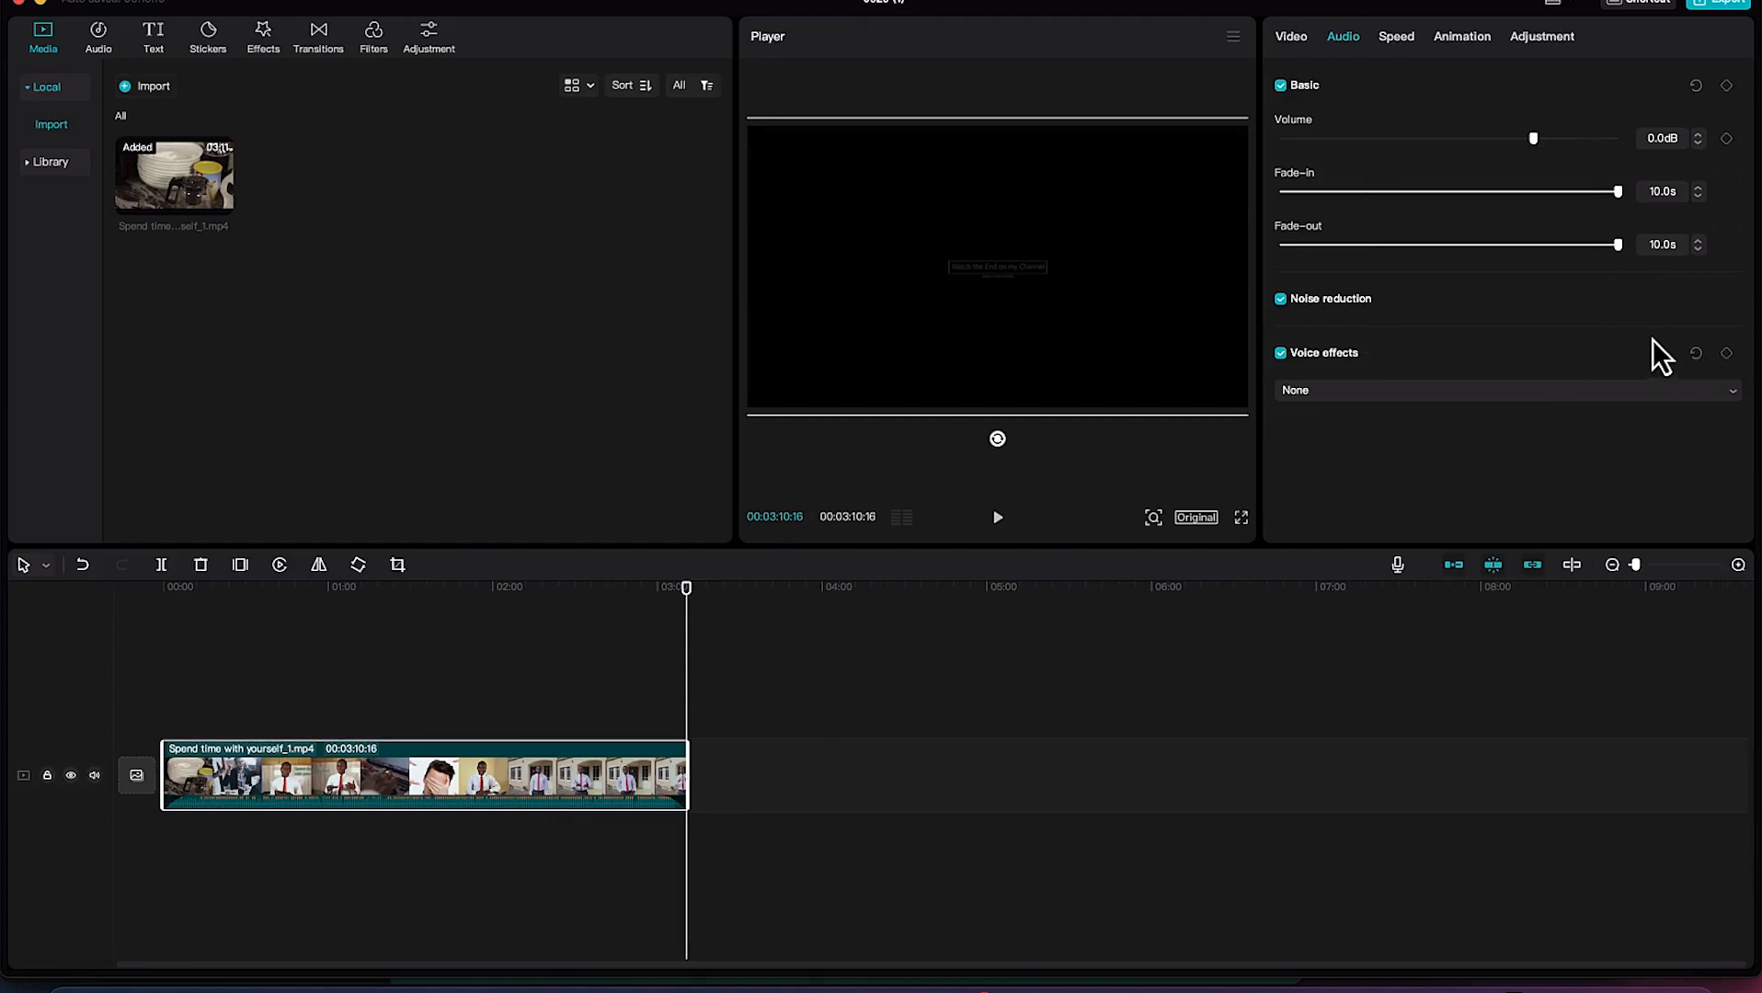
Speed the clip up to 1.8x and preview its playback from the start of the timeline.
click(1391, 42)
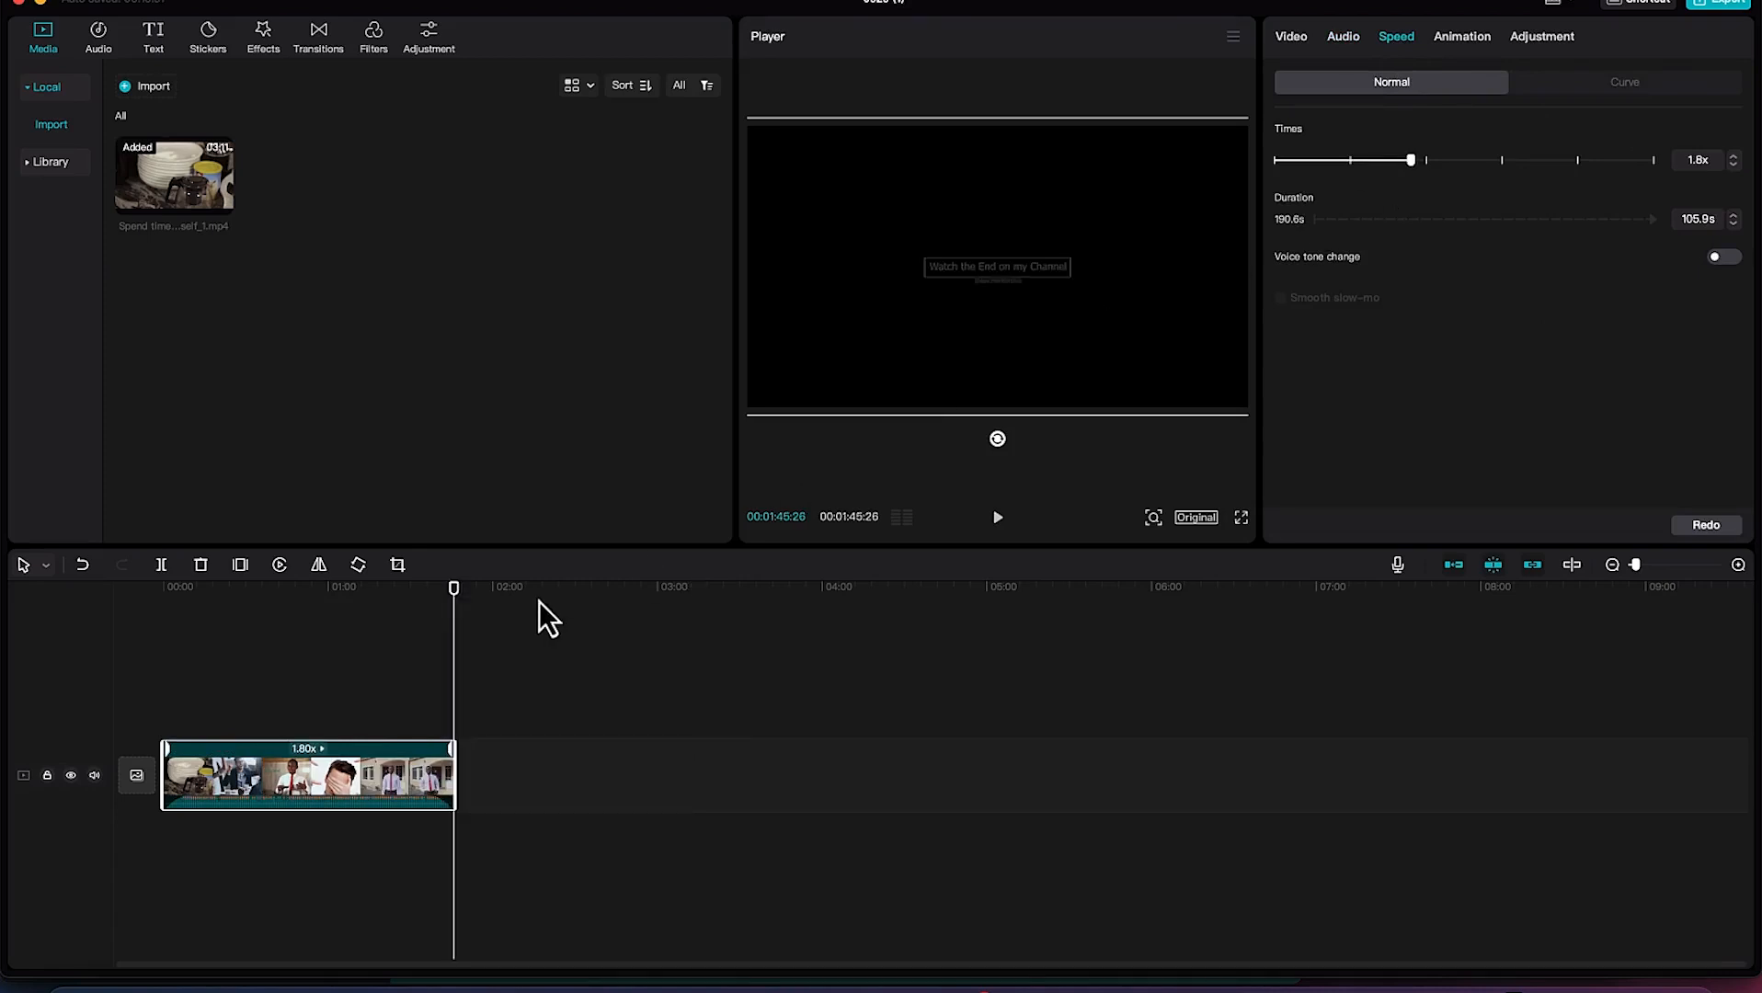
drag(453, 596, 166, 593)
key(space)
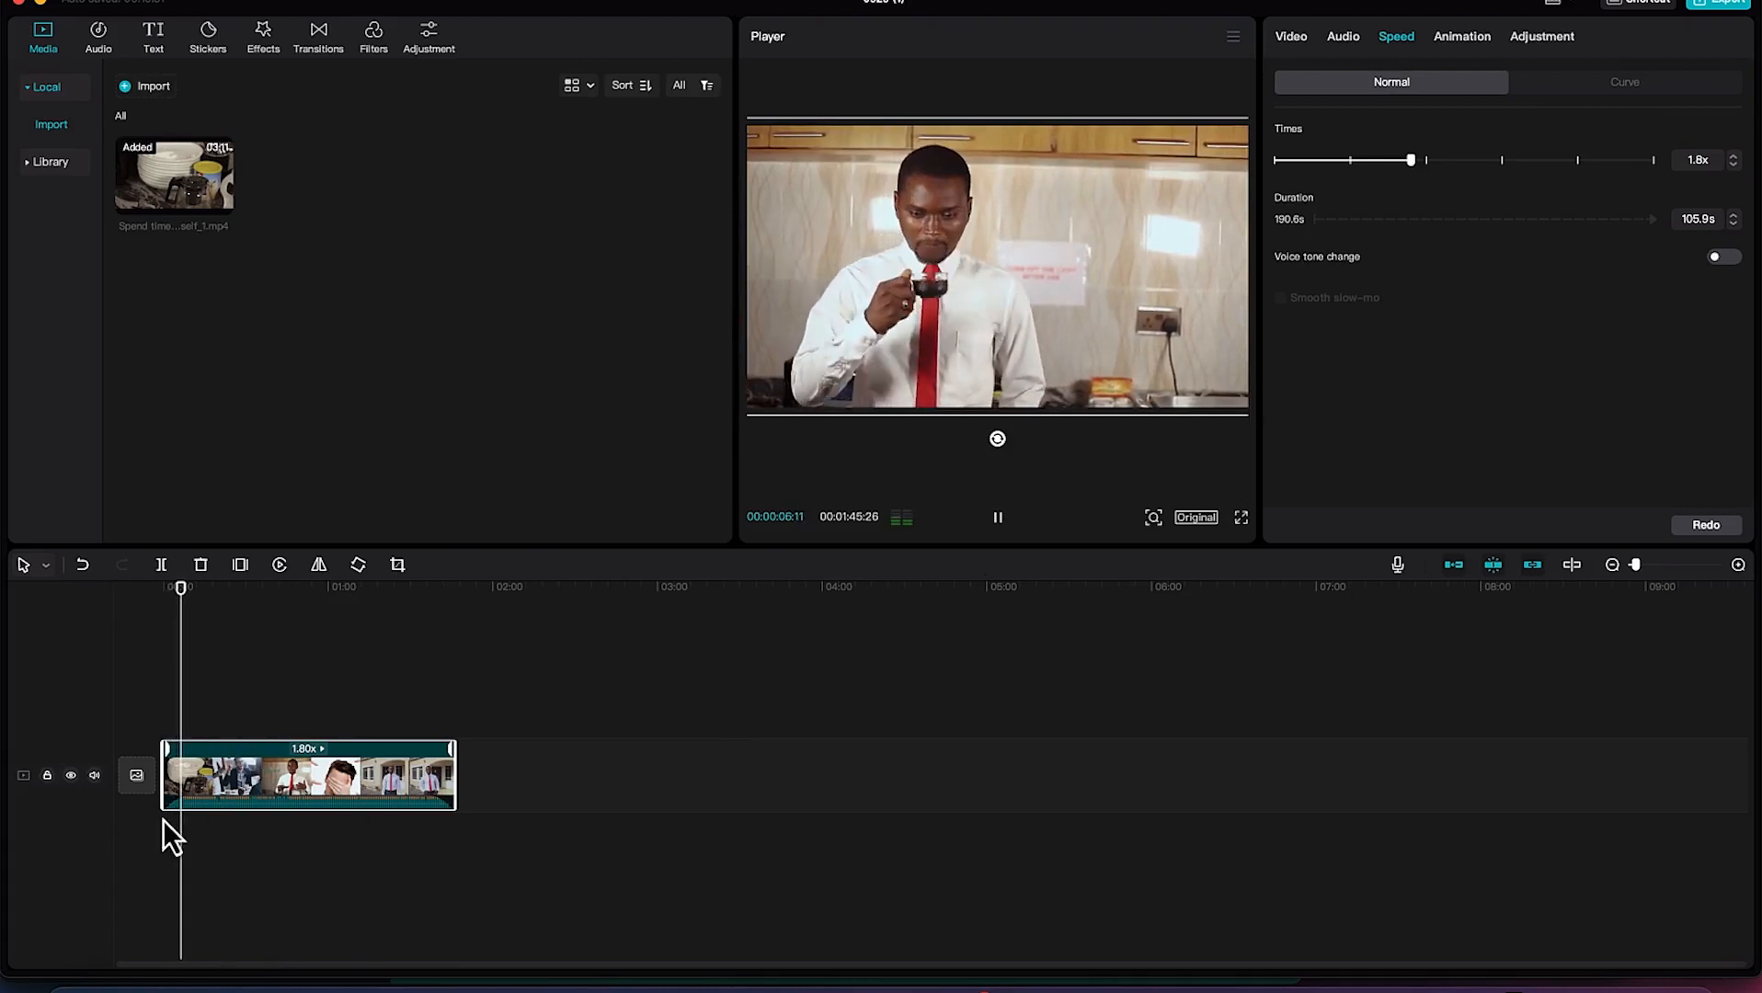
click(999, 518)
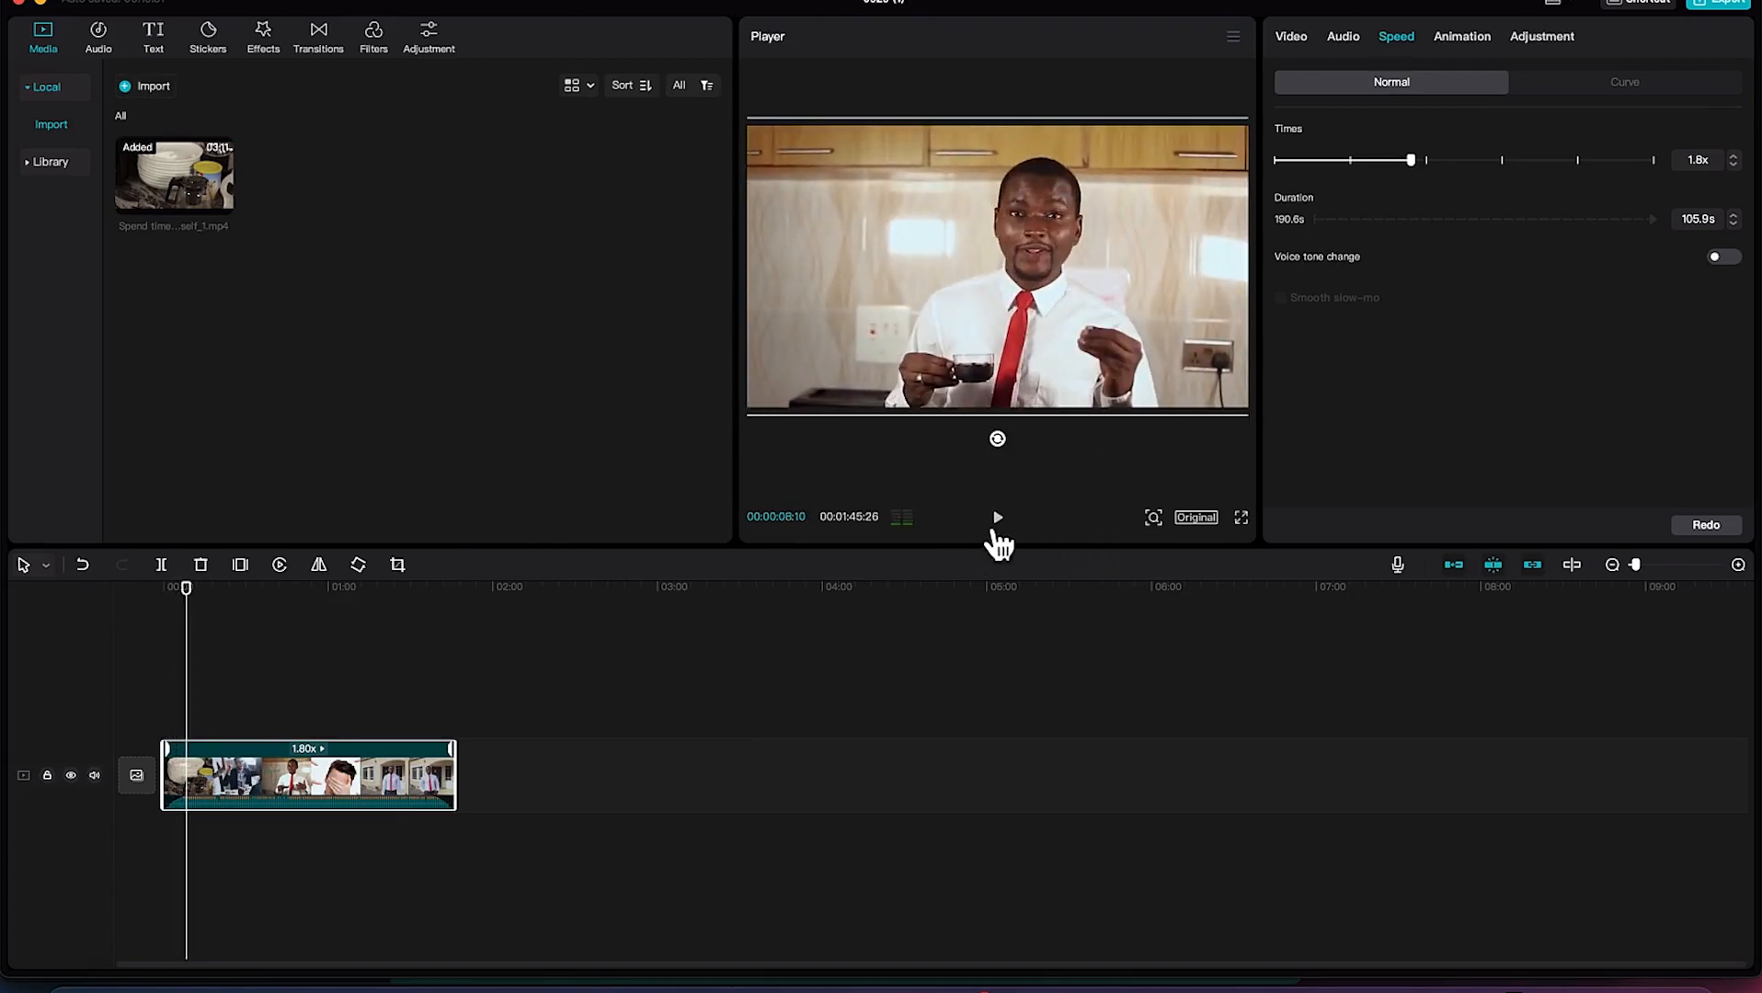
Slow the clip down to 0.5x and briefly preview it from shortly before the two-minute mark.
drag(1413, 164, 1345, 164)
drag(1309, 172, 1309, 172)
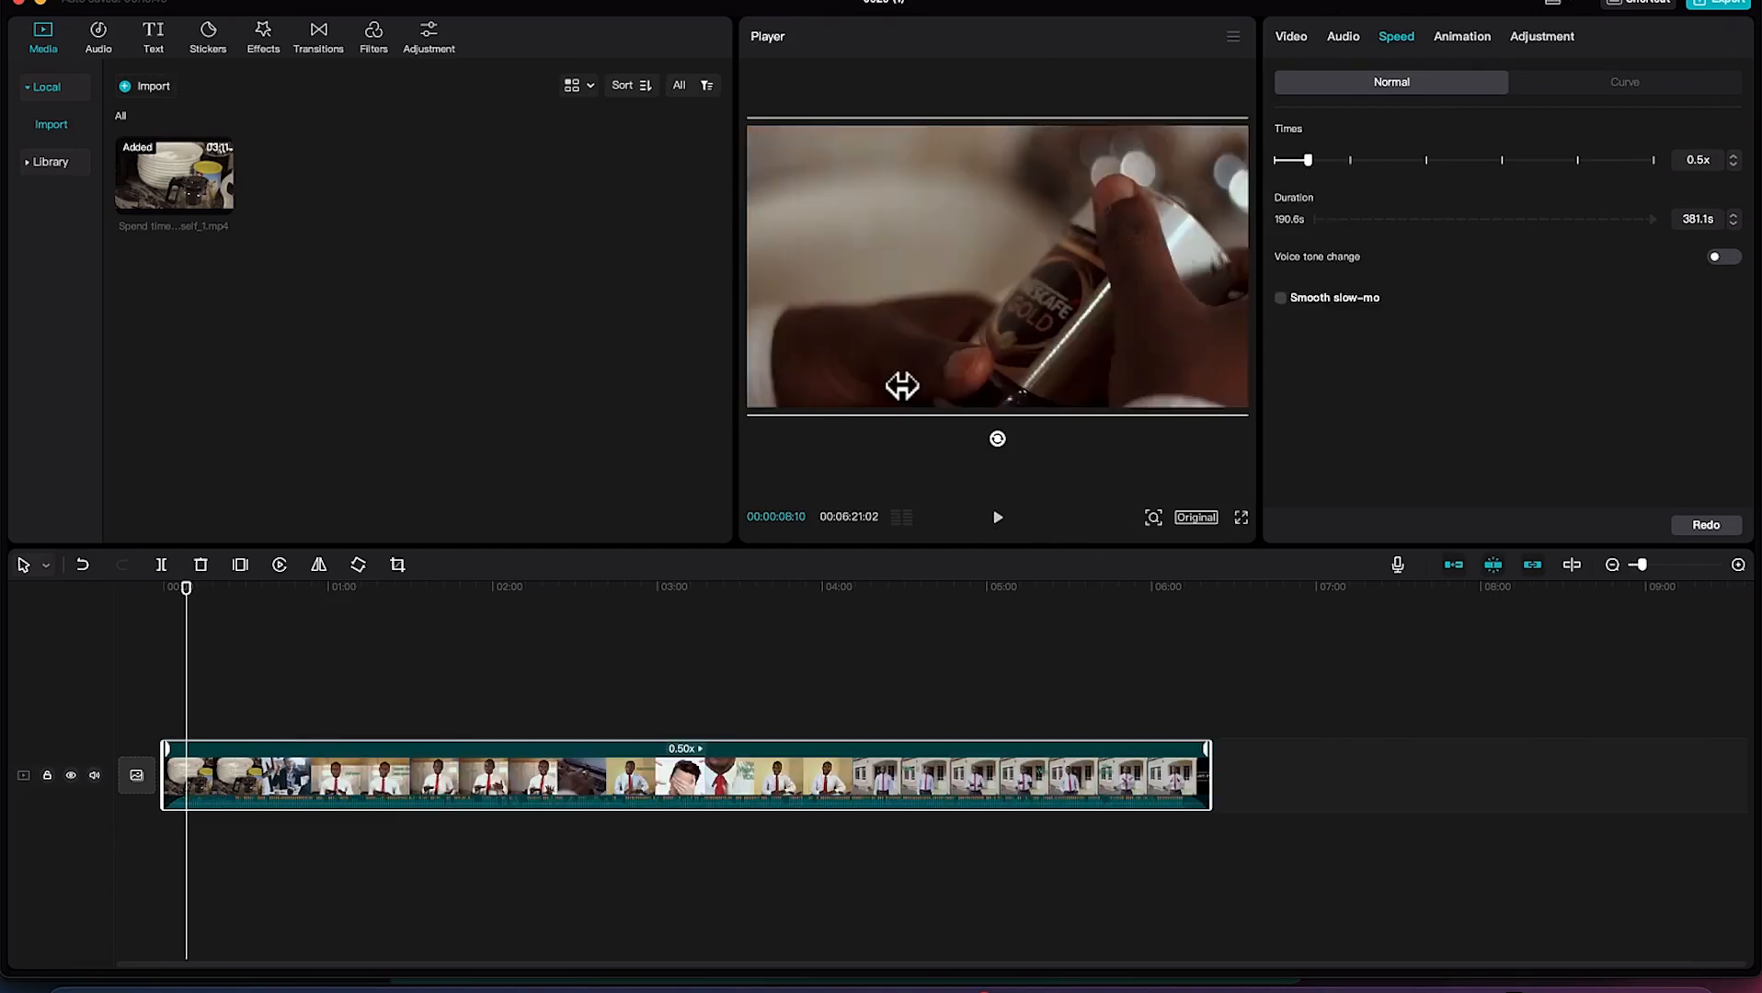
drag(189, 598, 468, 669)
key(space)
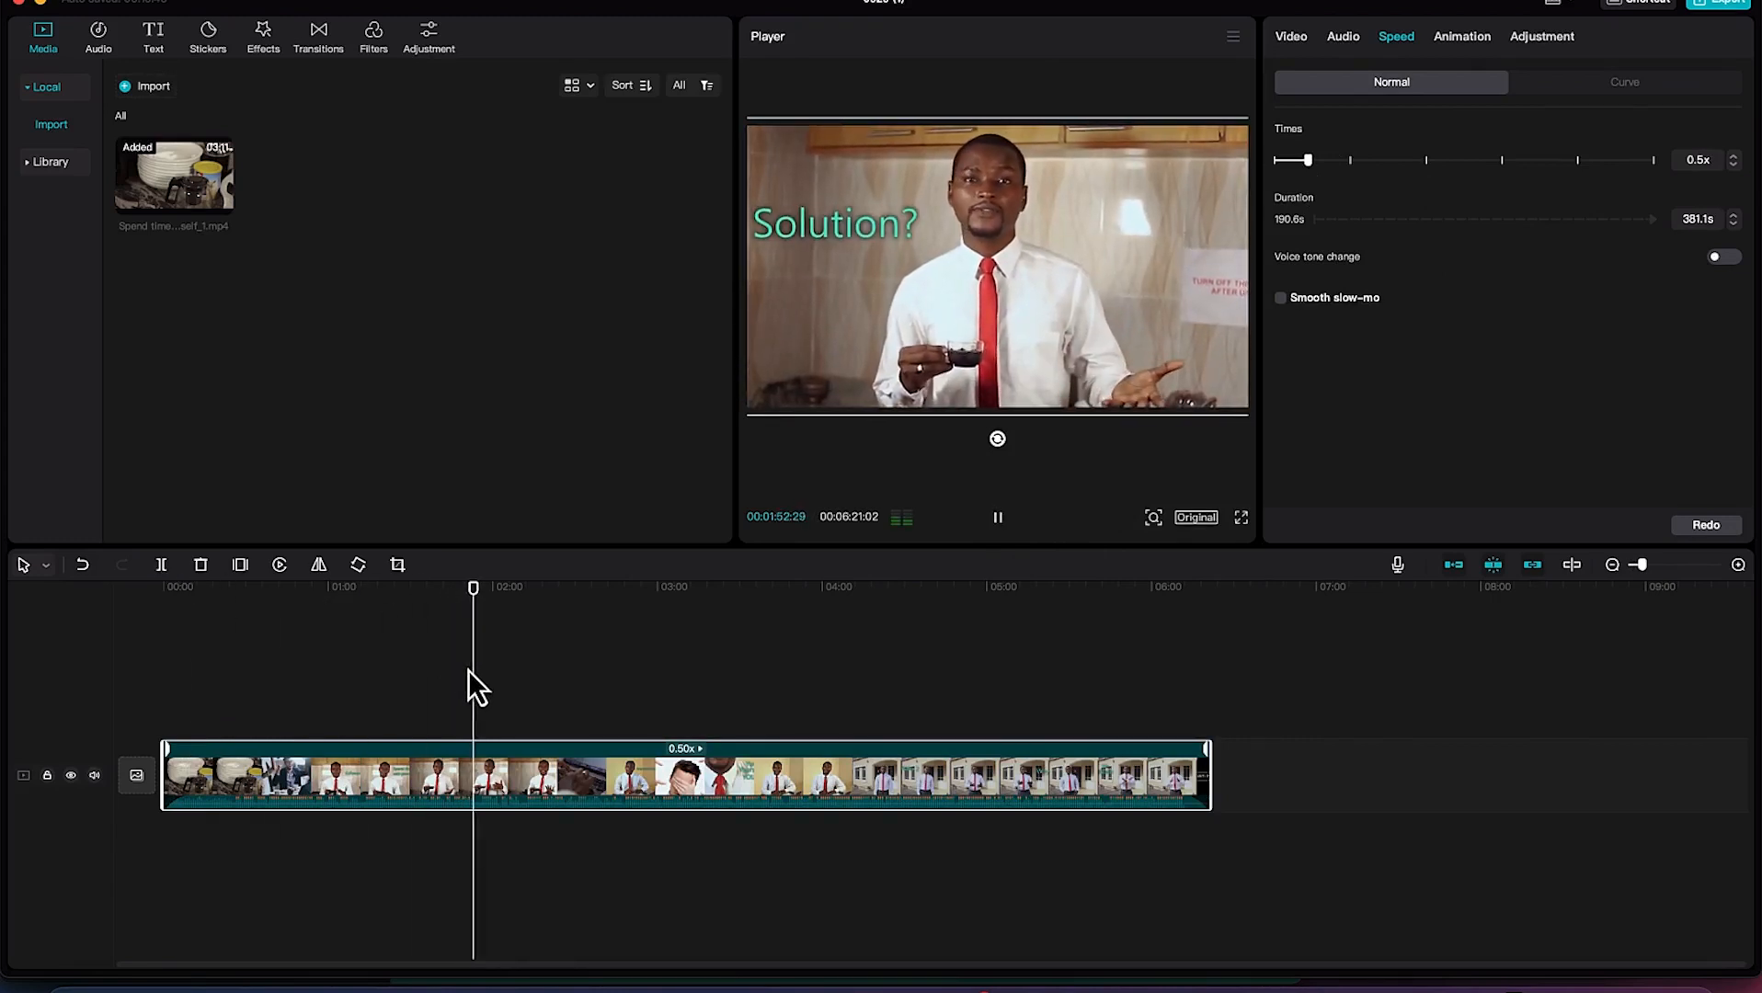
key(space)
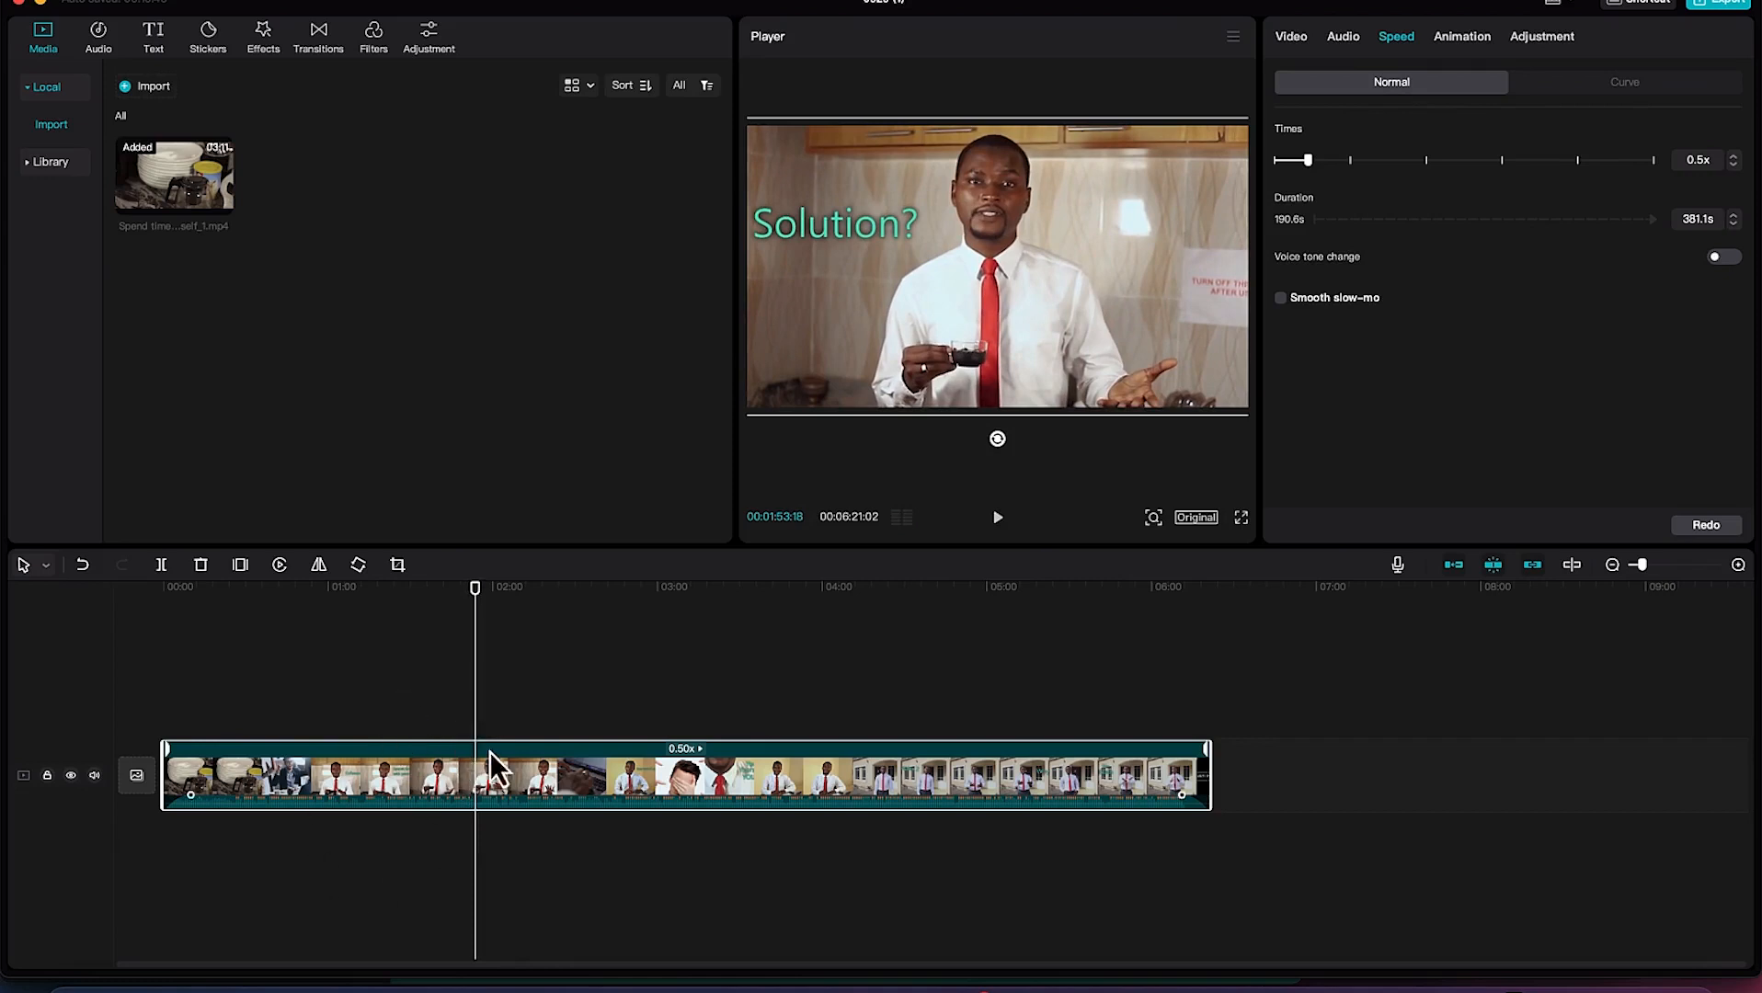